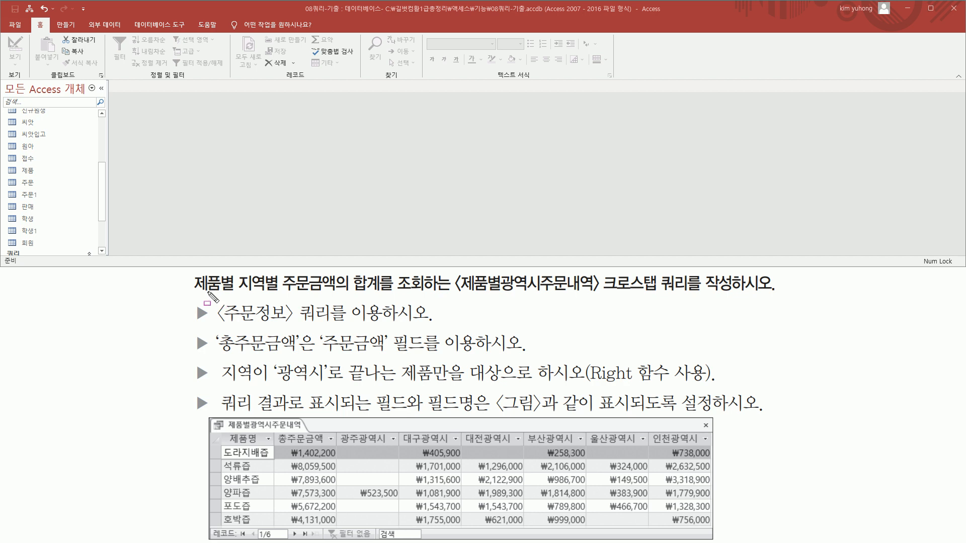
{"action": "left_click_drag", "start_coordinate": [193, 292], "coordinate": [736, 297]}
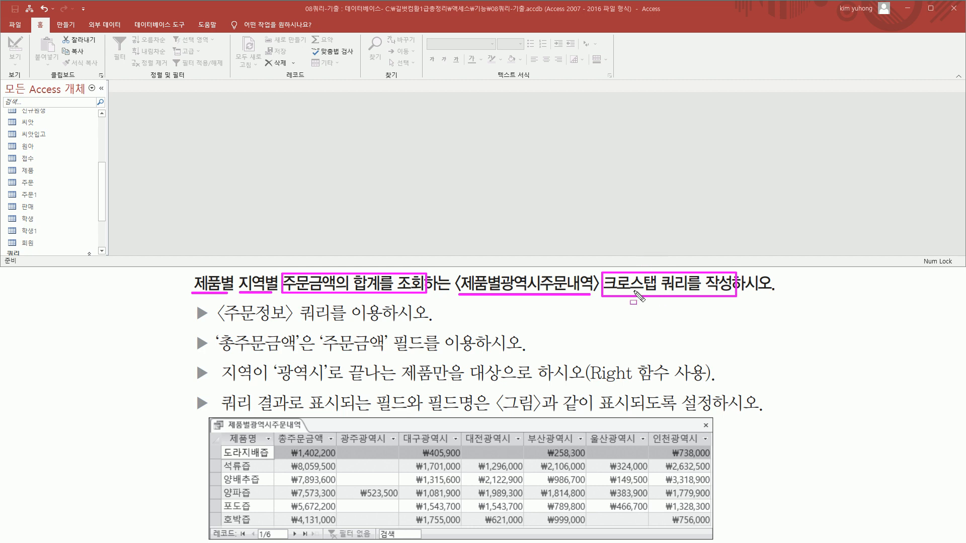
{"action": "mouse_move", "coordinate": [215, 329]}
{"action": "left_mouse_down"}
{"action": "mouse_move", "coordinate": [294, 331]}
{"action": "mouse_move", "coordinate": [339, 308]}
{"action": "mouse_move", "coordinate": [332, 302]}
{"action": "mouse_move", "coordinate": [381, 304]}
{"action": "left_mouse_up"}
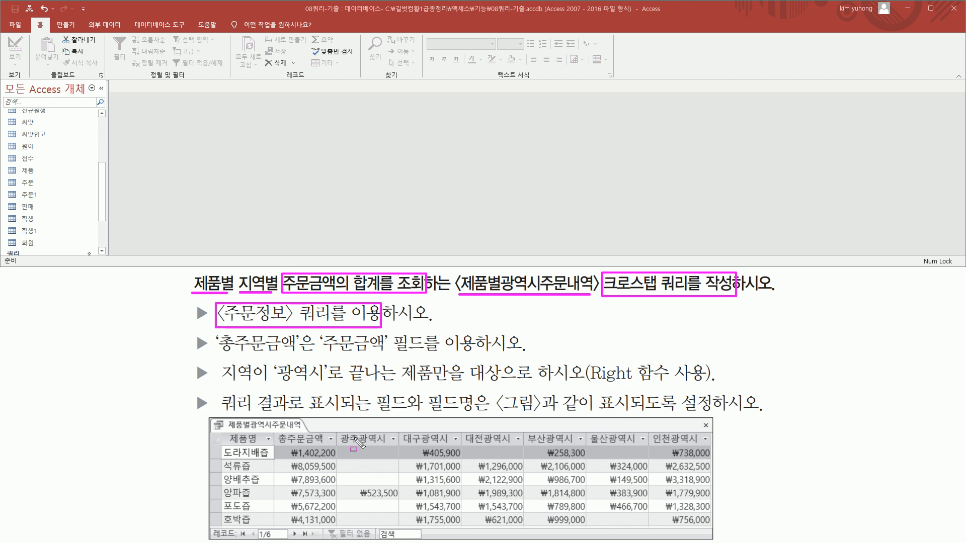
{"action": "left_click_drag", "start_coordinate": [341, 431], "coordinate": [711, 444]}
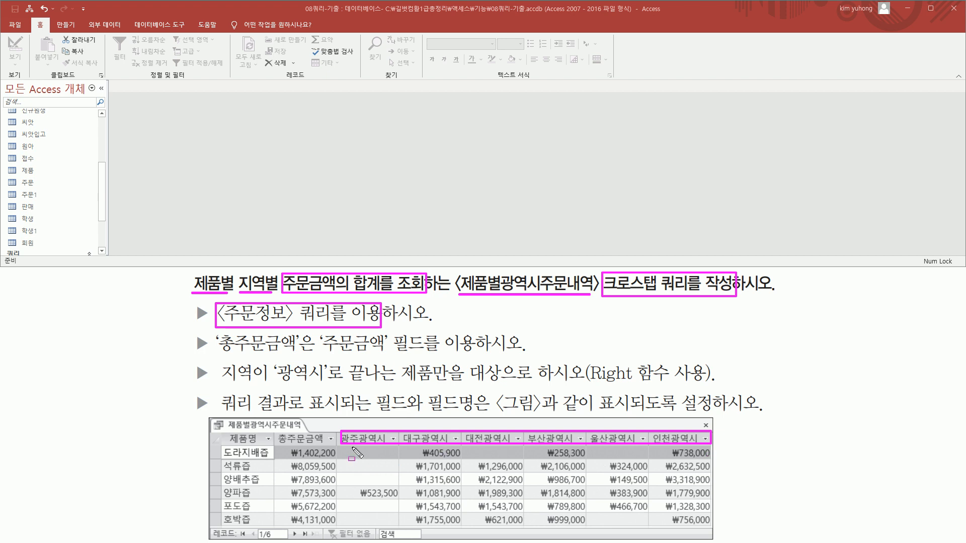
{"action": "left_click_drag", "start_coordinate": [345, 445], "coordinate": [707, 528]}
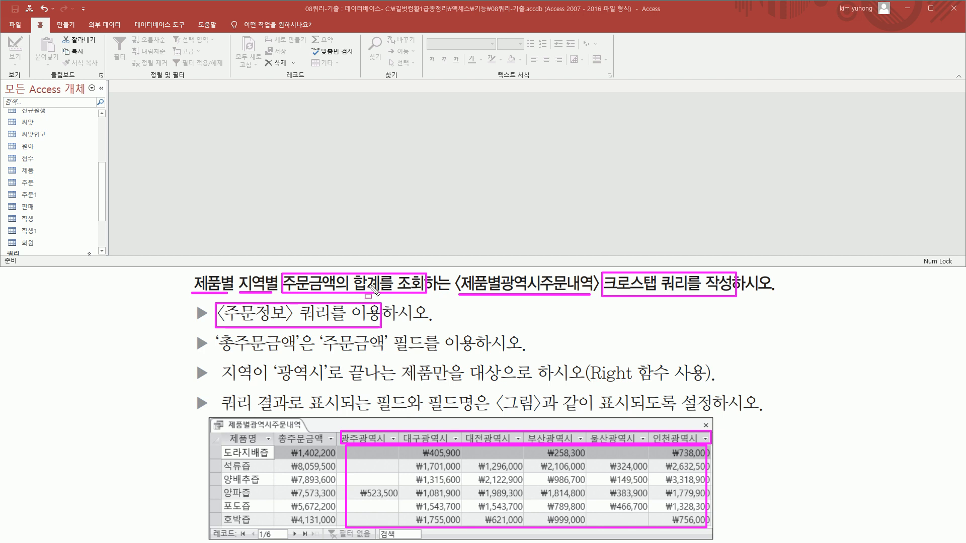
{"action": "mouse_move", "coordinate": [364, 452]}
{"action": "left_mouse_down"}
{"action": "mouse_move", "coordinate": [400, 482]}
{"action": "mouse_move", "coordinate": [646, 497]}
{"action": "mouse_move", "coordinate": [696, 518]}
{"action": "left_mouse_up"}
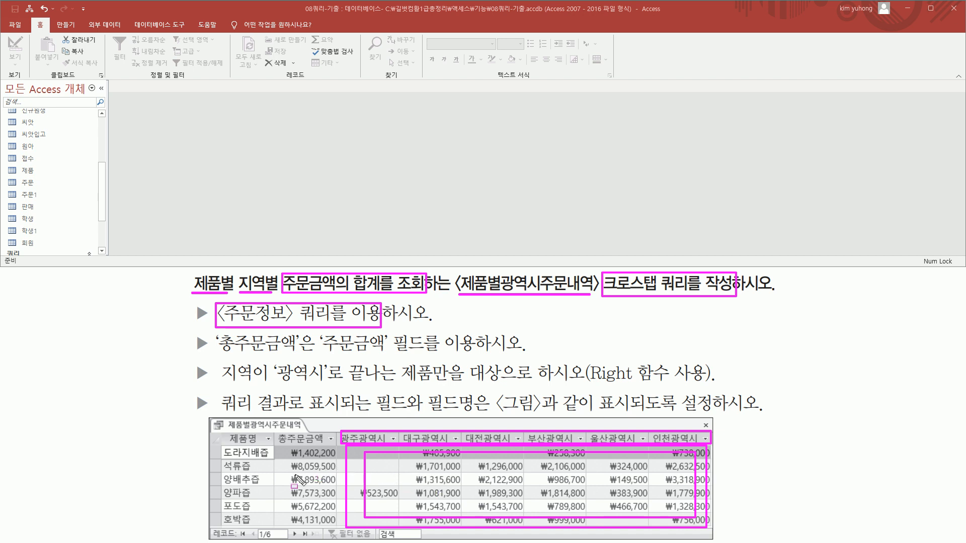
{"action": "mouse_move", "coordinate": [276, 427]}
{"action": "left_mouse_down"}
{"action": "mouse_move", "coordinate": [333, 486]}
{"action": "mouse_move", "coordinate": [335, 525]}
{"action": "left_mouse_up"}
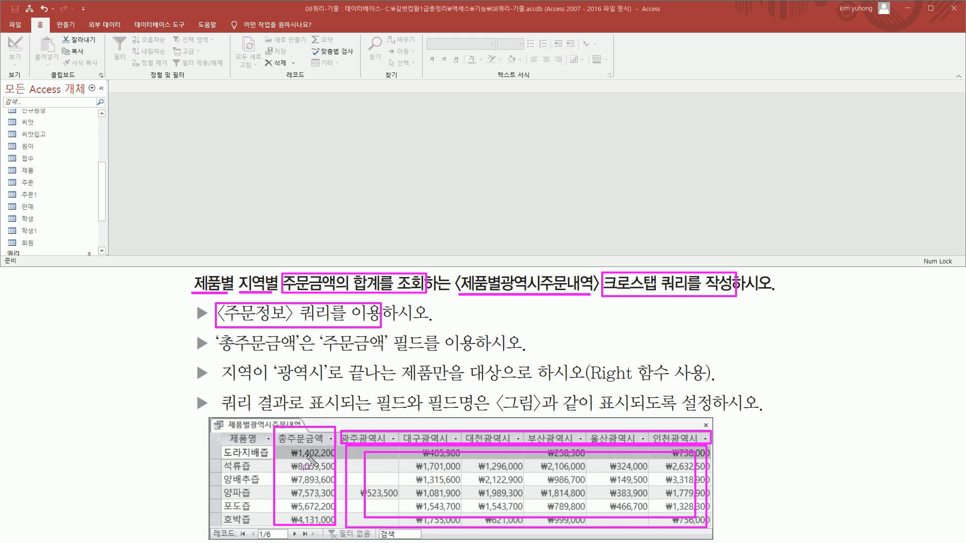
{"action": "left_click_drag", "start_coordinate": [221, 431], "coordinate": [269, 524]}
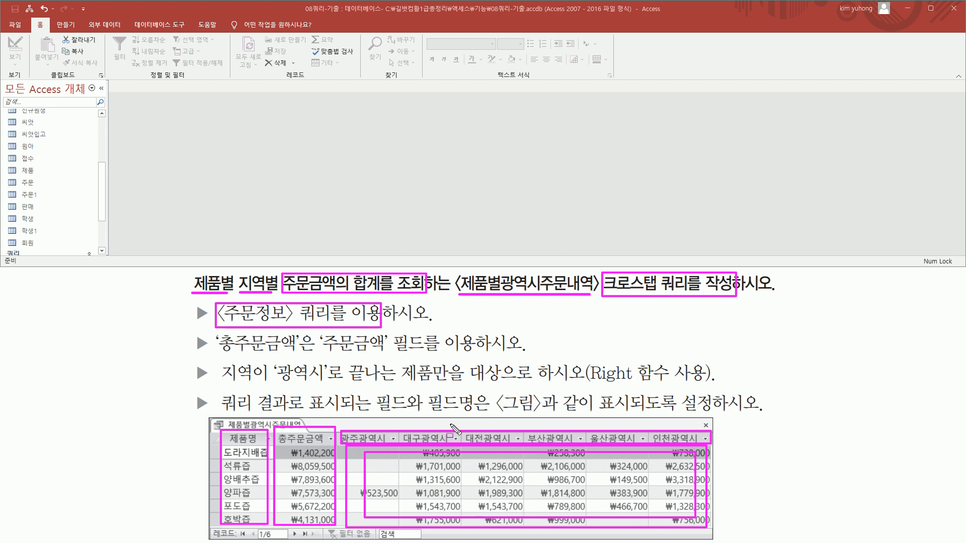
{"action": "mouse_move", "coordinate": [377, 459]}
{"action": "left_mouse_down"}
{"action": "mouse_move", "coordinate": [391, 473]}
{"action": "mouse_move", "coordinate": [689, 508]}
{"action": "left_mouse_up"}
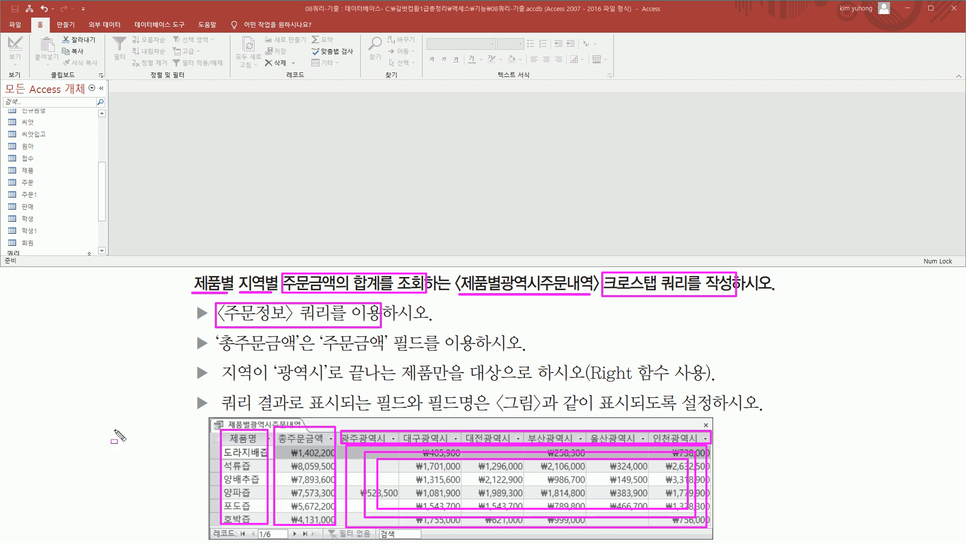
{"action": "key", "text": "Escape"}
Create a new query in design view with the 주문정보 query as its only source
{"action": "left_click", "coordinate": [71, 25]}
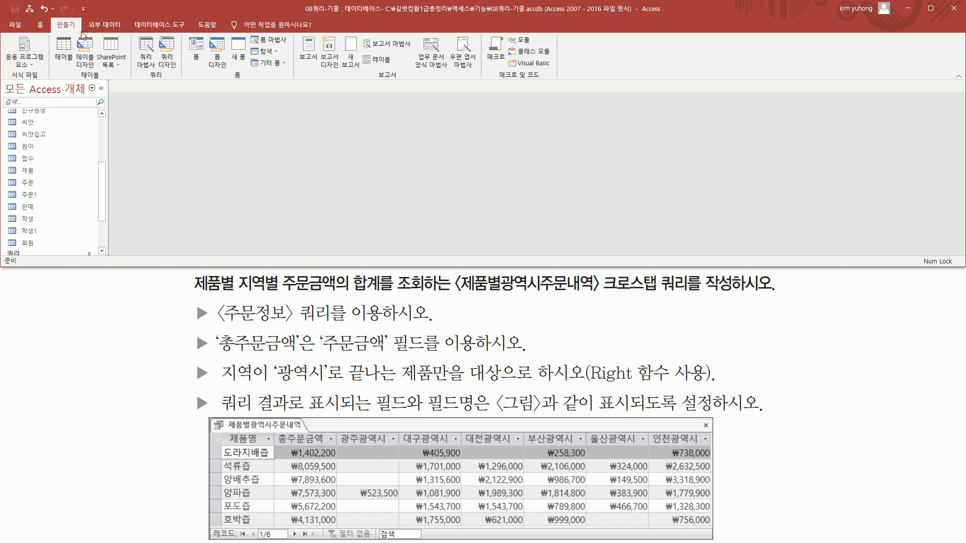
{"action": "left_click", "coordinate": [168, 53]}
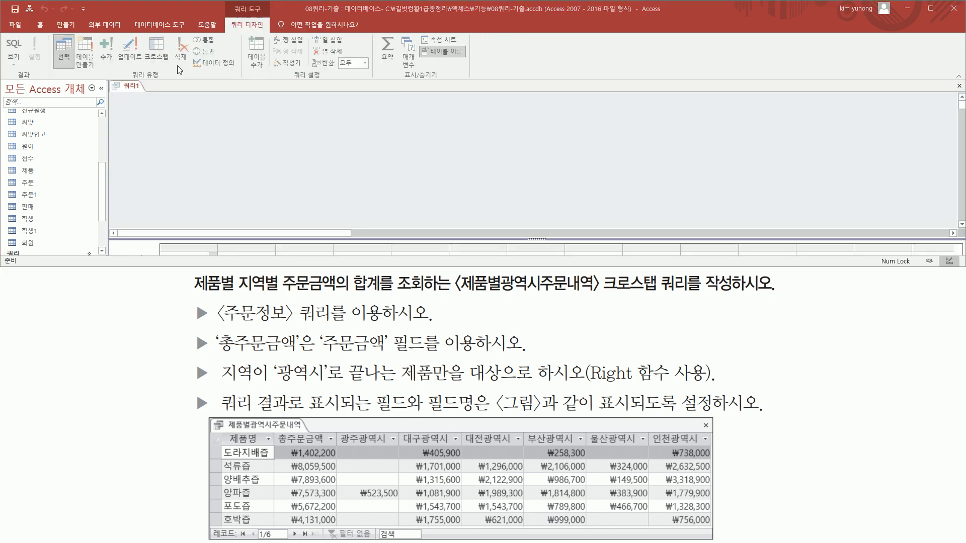
{"action": "left_click_drag", "start_coordinate": [448, 176], "coordinate": [430, 120]}
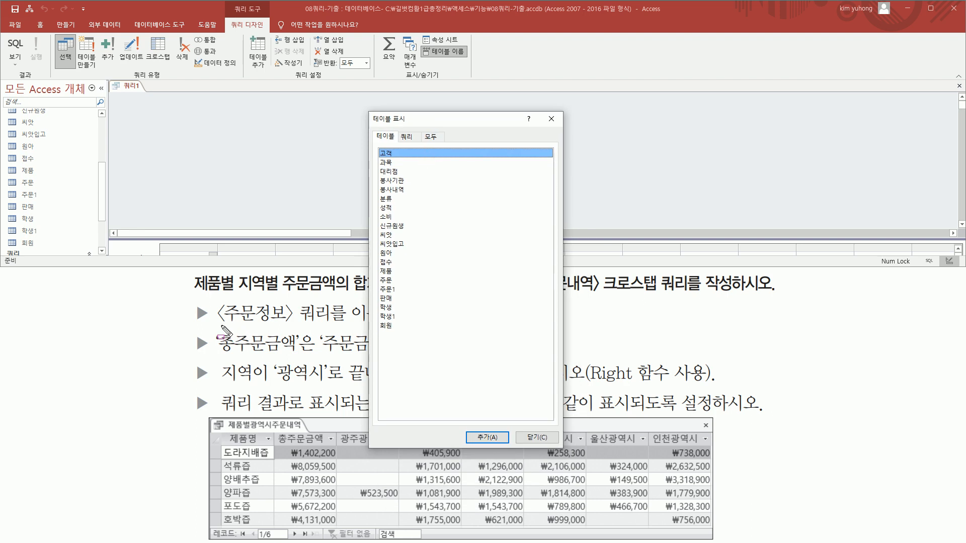
{"action": "mouse_move", "coordinate": [217, 326]}
{"action": "left_mouse_down"}
{"action": "mouse_move", "coordinate": [338, 327]}
{"action": "mouse_move", "coordinate": [332, 301]}
{"action": "left_mouse_up"}
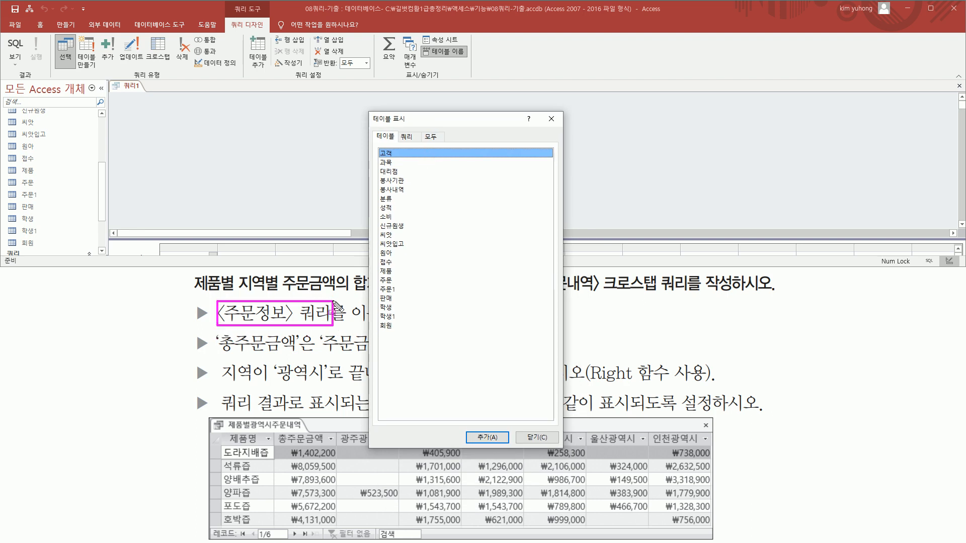
{"action": "key", "text": "Escape"}
{"action": "left_click", "coordinate": [407, 137]}
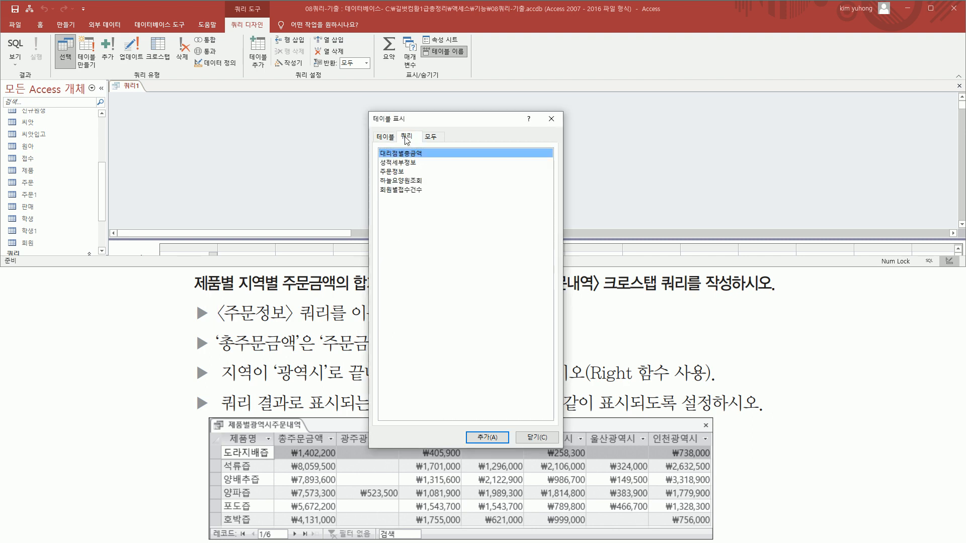
{"action": "mouse_move", "coordinate": [398, 136]}
{"action": "left_mouse_down"}
{"action": "mouse_move", "coordinate": [421, 146]}
{"action": "mouse_move", "coordinate": [395, 176]}
{"action": "mouse_move", "coordinate": [419, 176]}
{"action": "left_mouse_up"}
{"action": "key", "text": "Escape"}
{"action": "left_click", "coordinate": [401, 171]}
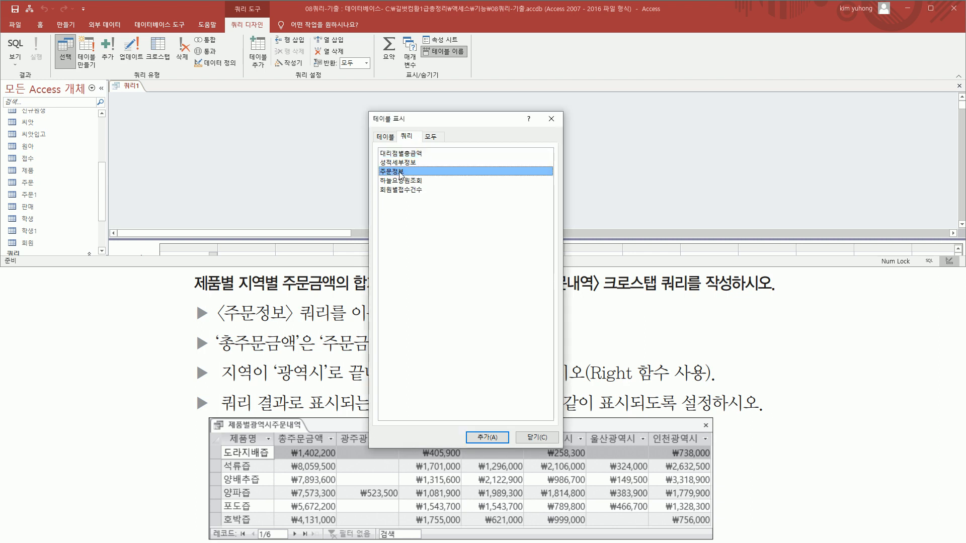
{"action": "double_click", "coordinate": [400, 171]}
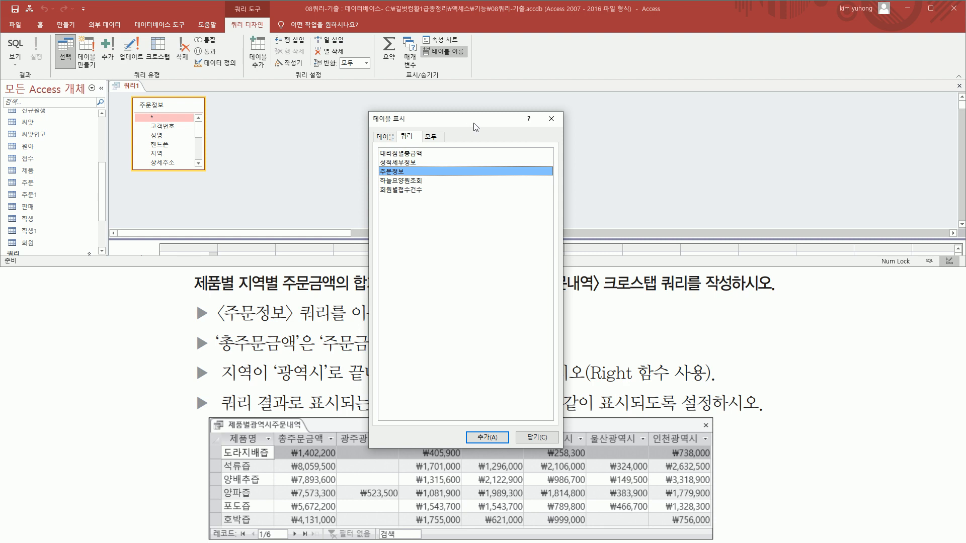
{"action": "left_click", "coordinate": [557, 120]}
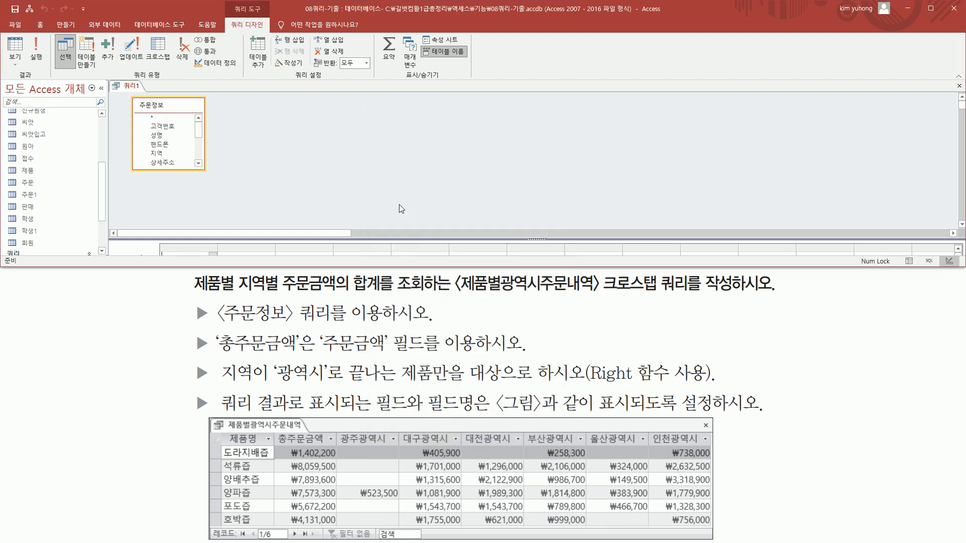
Enlarge the query design grid and add the 제품명 field from 주문정보 to its first column
{"action": "left_click_drag", "start_coordinate": [382, 238], "coordinate": [382, 171]}
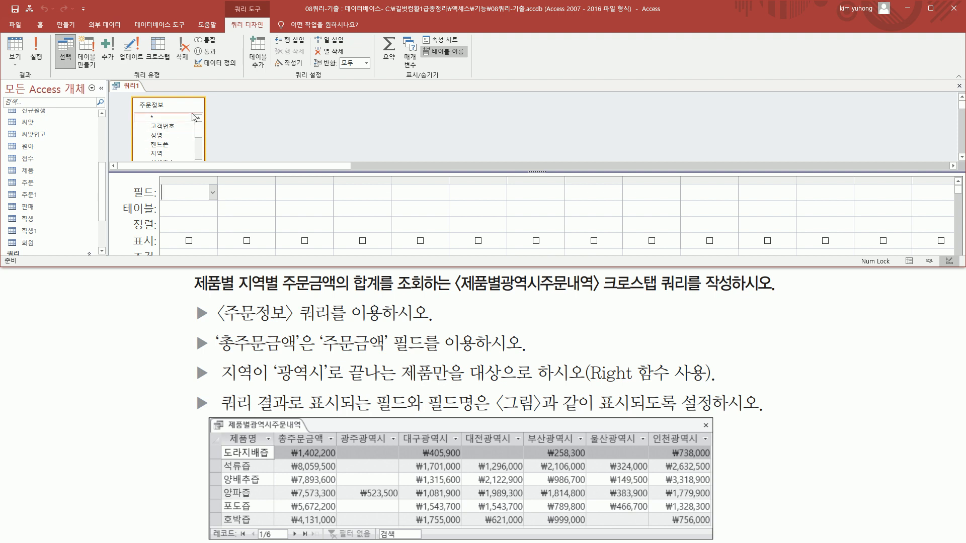
{"action": "left_click_drag", "start_coordinate": [195, 107], "coordinate": [197, 102]}
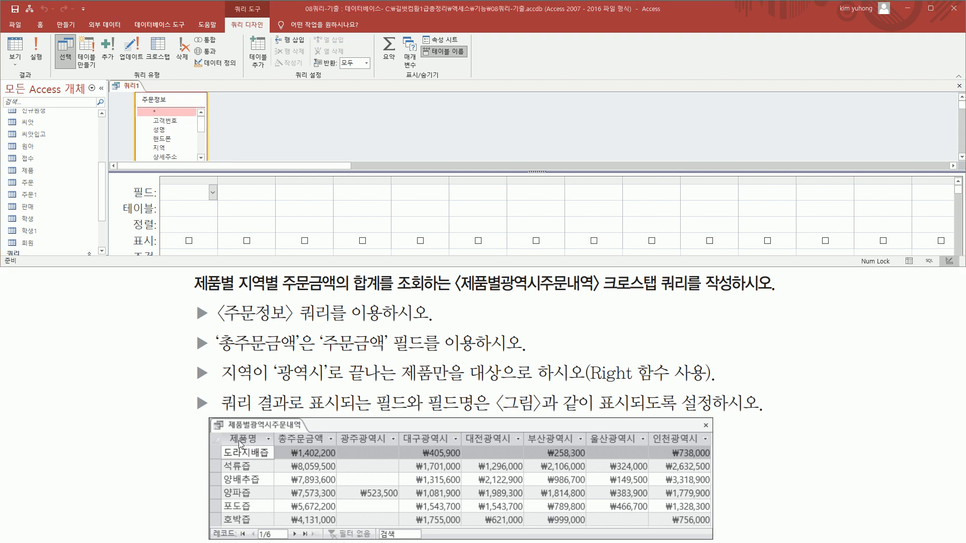
{"action": "scroll", "coordinate": [203, 143], "scroll_direction": "down", "scroll_amount": 2}
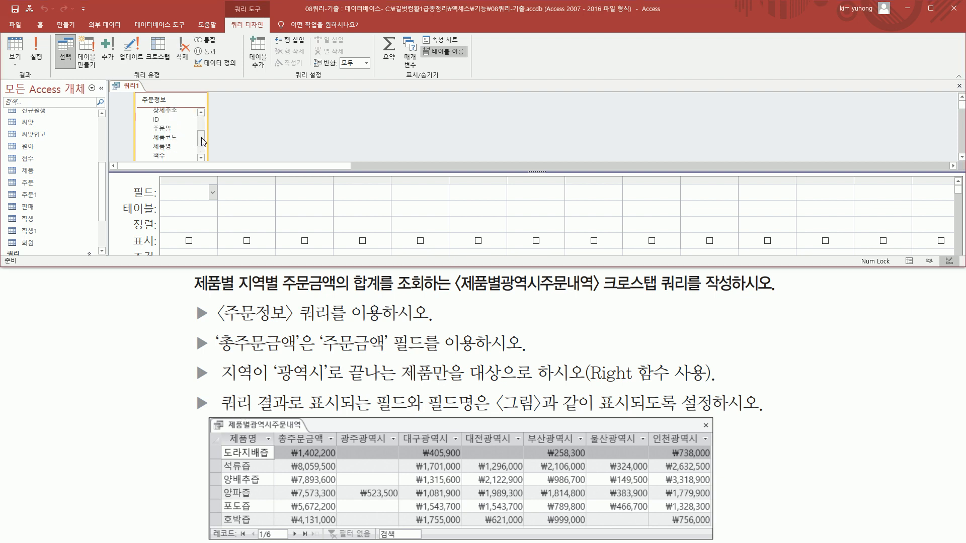
{"action": "double_click", "coordinate": [173, 147]}
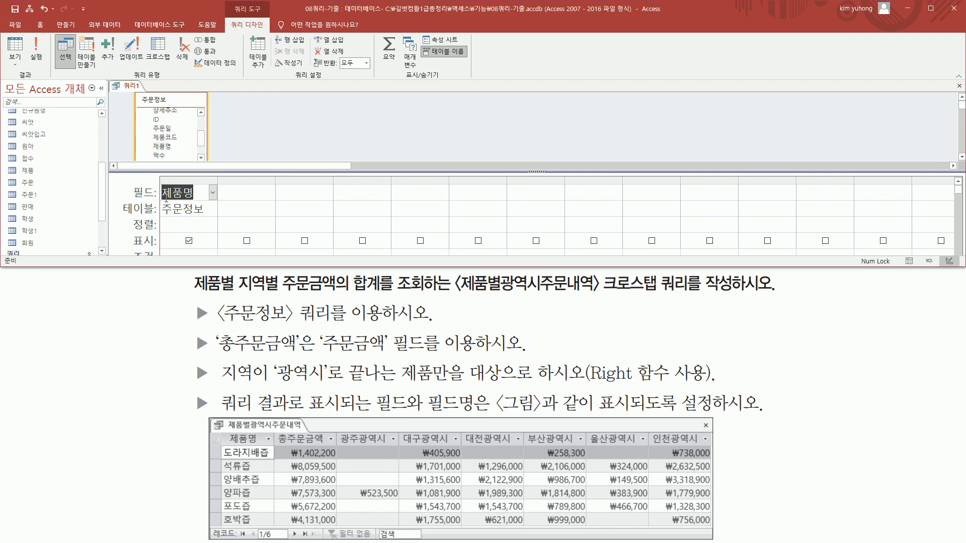
Add the 지역 field from 주문정보 to the second column of the design grid
{"action": "mouse_move", "coordinate": [340, 433]}
{"action": "left_mouse_down"}
{"action": "mouse_move", "coordinate": [470, 452]}
{"action": "mouse_move", "coordinate": [724, 452]}
{"action": "mouse_move", "coordinate": [714, 451]}
{"action": "left_mouse_up"}
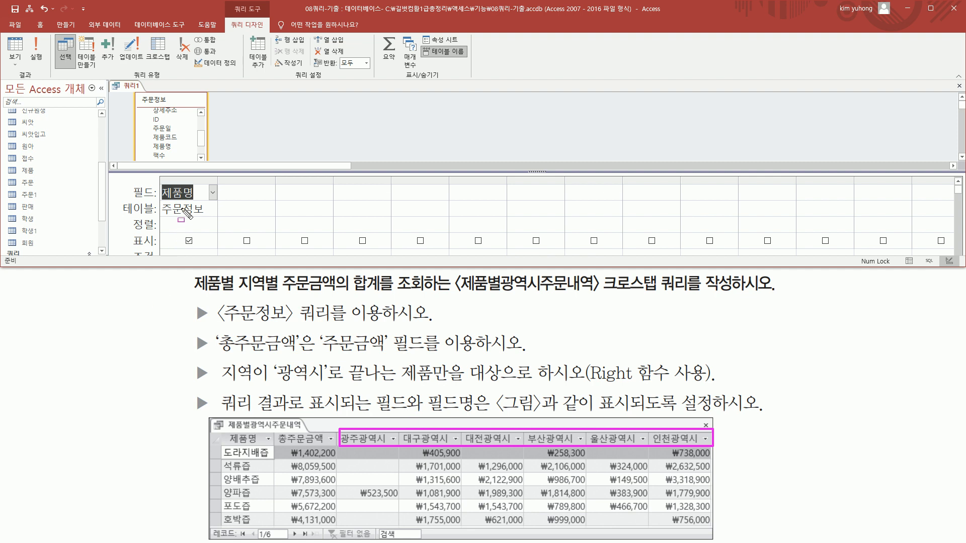
{"action": "key", "text": "Escape"}
{"action": "mouse_move", "coordinate": [204, 139]}
{"action": "left_mouse_down"}
{"action": "mouse_move", "coordinate": [203, 153]}
{"action": "mouse_move", "coordinate": [203, 131]}
{"action": "left_mouse_up"}
{"action": "left_click", "coordinate": [160, 137]}
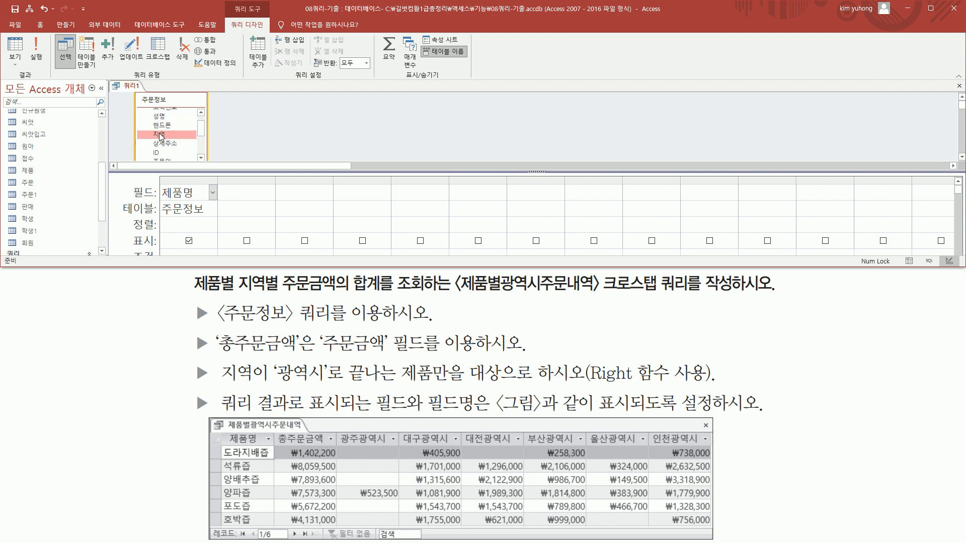
{"action": "double_click", "coordinate": [167, 137]}
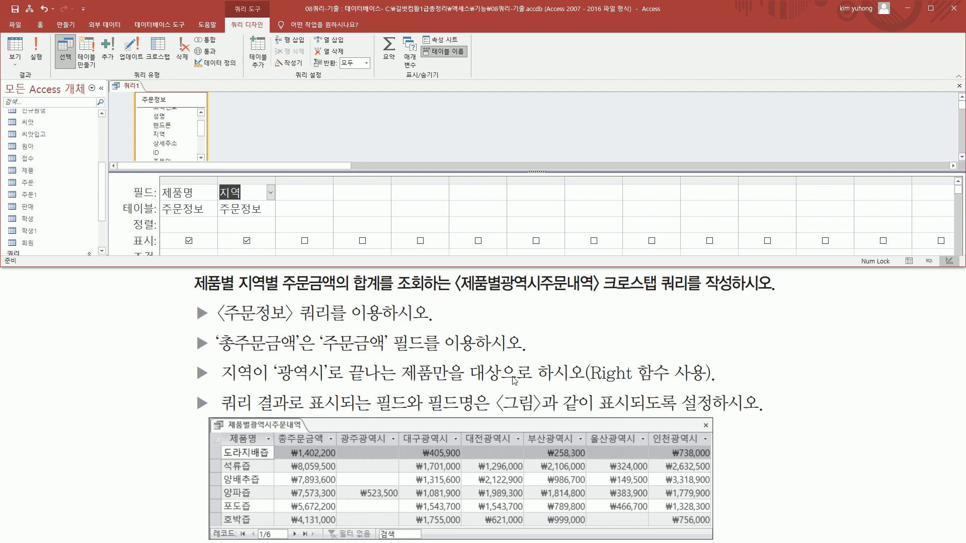
Add the 주문금액 field from 주문정보 to the third column of the design grid
{"action": "mouse_move", "coordinate": [274, 431]}
{"action": "left_mouse_down"}
{"action": "mouse_move", "coordinate": [329, 492]}
{"action": "mouse_move", "coordinate": [337, 526]}
{"action": "left_mouse_up"}
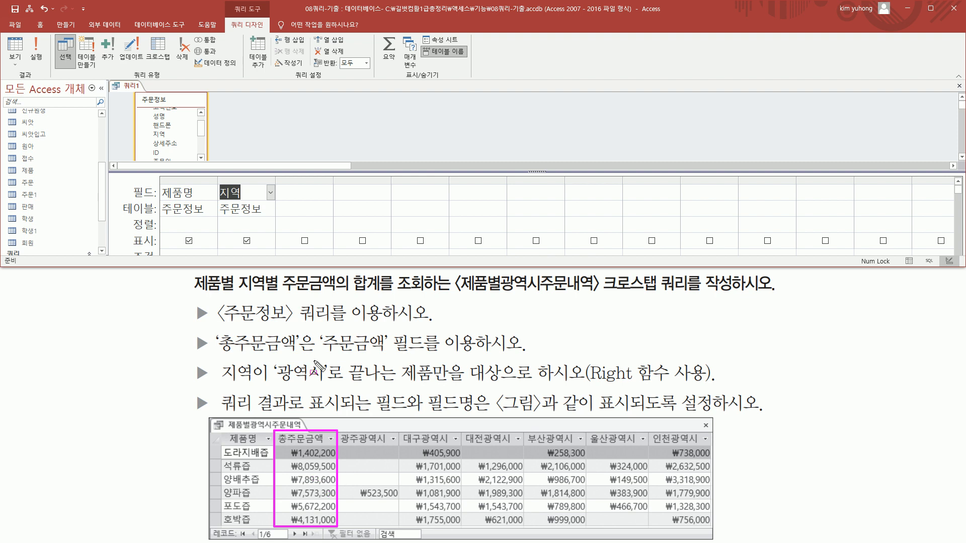
{"action": "key", "text": "Escape"}
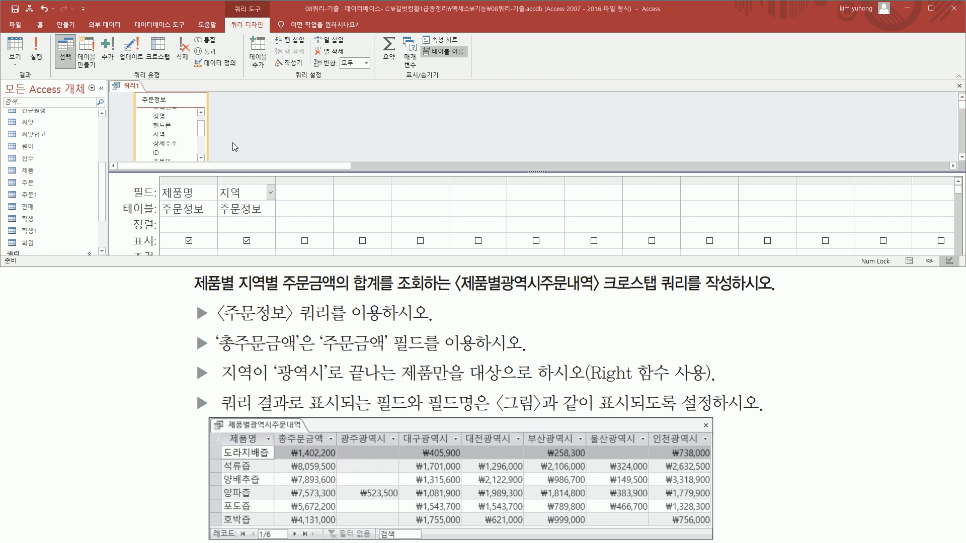
{"action": "left_click_drag", "start_coordinate": [202, 132], "coordinate": [201, 153]}
{"action": "double_click", "coordinate": [166, 157]}
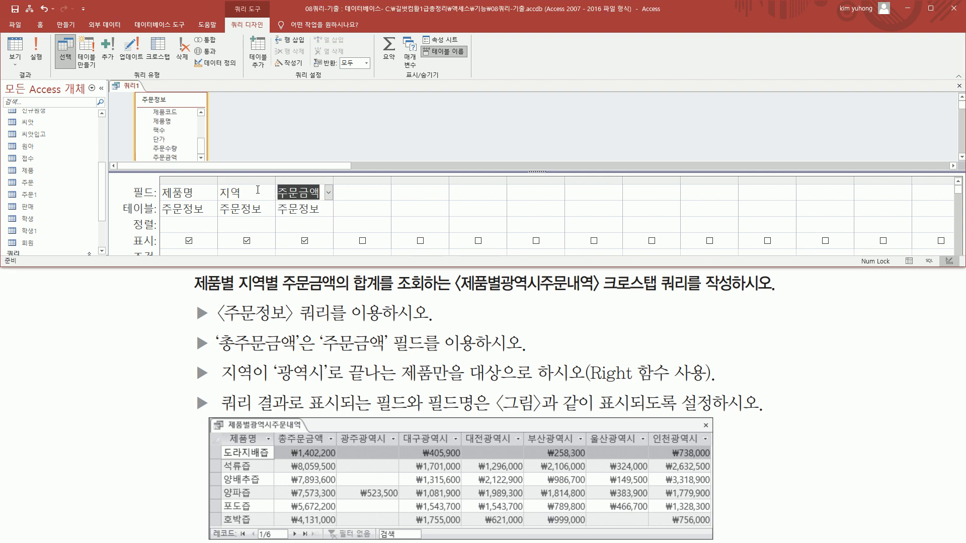
Add the 주문금액 field a second time, in the fourth column of the design grid
{"action": "left_click_drag", "start_coordinate": [276, 177], "coordinate": [330, 218]}
{"action": "left_click_drag", "start_coordinate": [276, 434], "coordinate": [330, 522]}
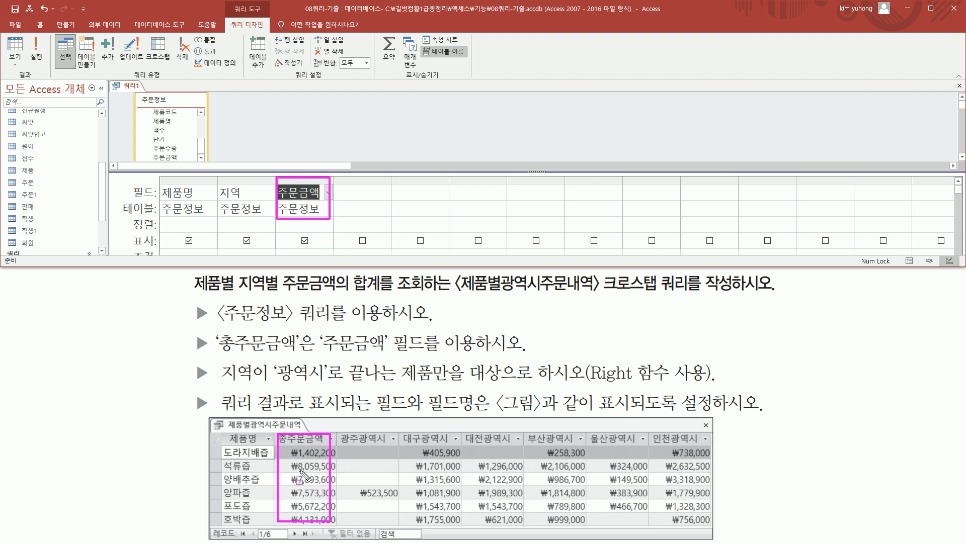
{"action": "left_click_drag", "start_coordinate": [353, 449], "coordinate": [709, 523]}
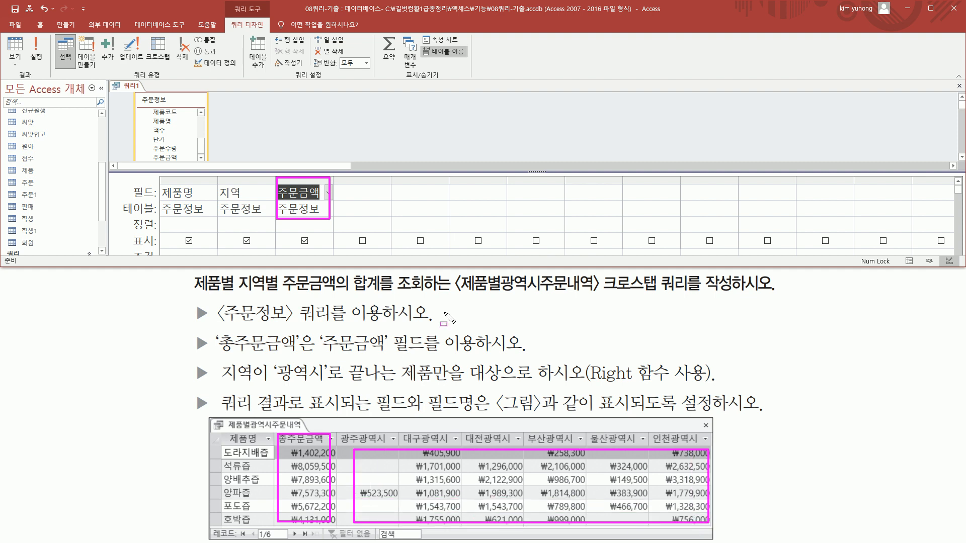
{"action": "key", "text": "Escape"}
{"action": "left_click", "coordinate": [169, 158]}
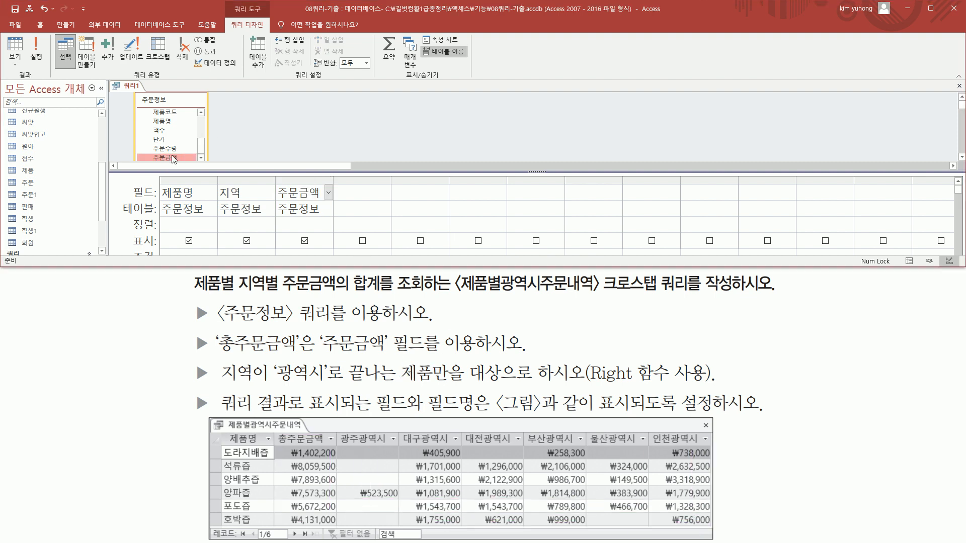
{"action": "mouse_move", "coordinate": [171, 156]}
{"action": "left_mouse_down"}
{"action": "mouse_move", "coordinate": [358, 192]}
{"action": "mouse_move", "coordinate": [384, 213]}
{"action": "left_mouse_up"}
{"action": "left_click_drag", "start_coordinate": [273, 180], "coordinate": [327, 216]}
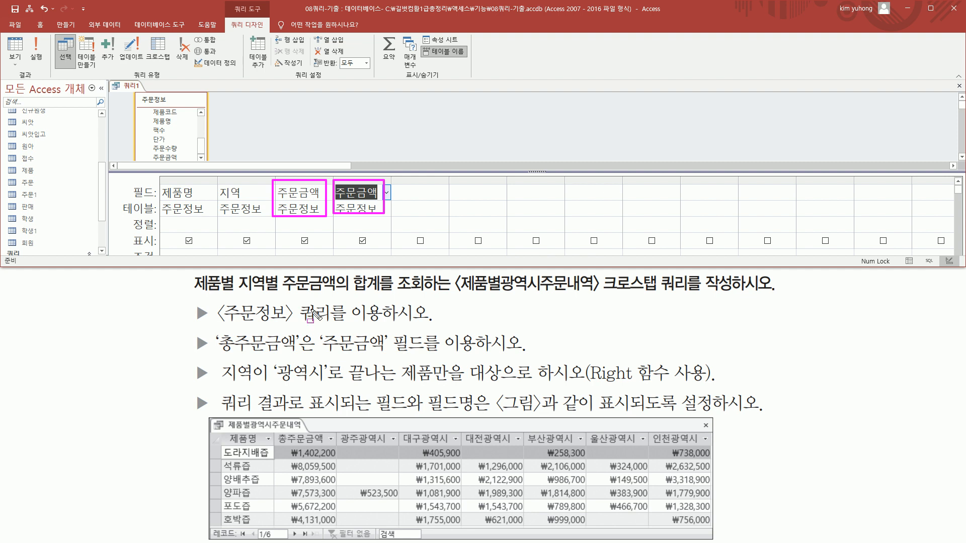
{"action": "mouse_move", "coordinate": [279, 431]}
{"action": "left_mouse_down"}
{"action": "mouse_move", "coordinate": [333, 506]}
{"action": "mouse_move", "coordinate": [333, 534]}
{"action": "mouse_move", "coordinate": [332, 524]}
{"action": "left_mouse_up"}
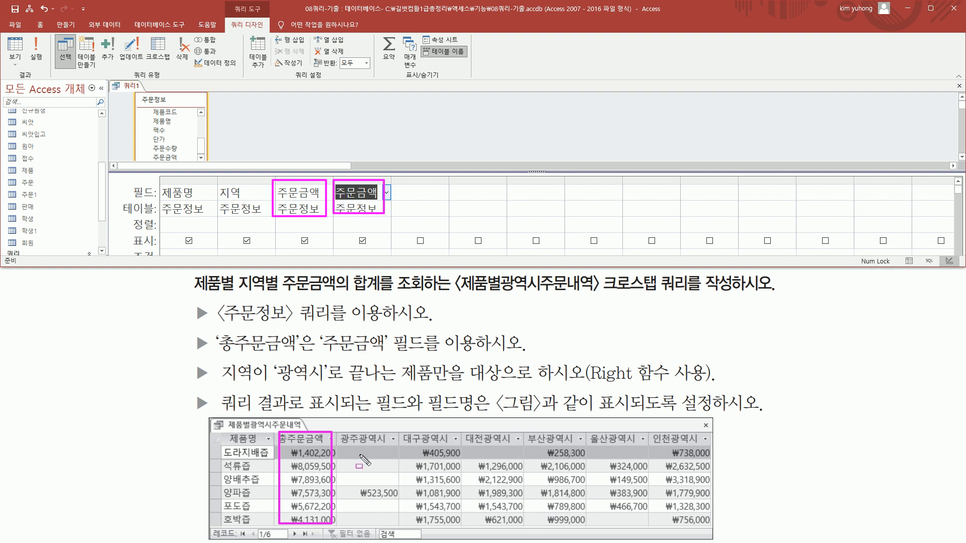
{"action": "left_click_drag", "start_coordinate": [357, 449], "coordinate": [648, 510]}
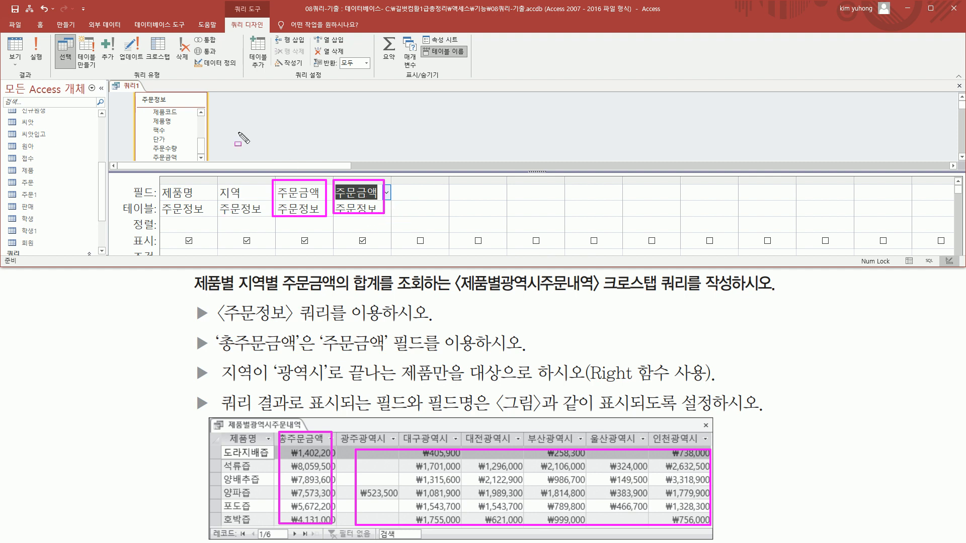
Change the query type from a select query to a crosstab (크로스탭) query
{"action": "left_click_drag", "start_coordinate": [126, 66], "coordinate": [166, 82]}
{"action": "left_click_drag", "start_coordinate": [147, 30], "coordinate": [172, 62]}
{"action": "key", "text": "Escape"}
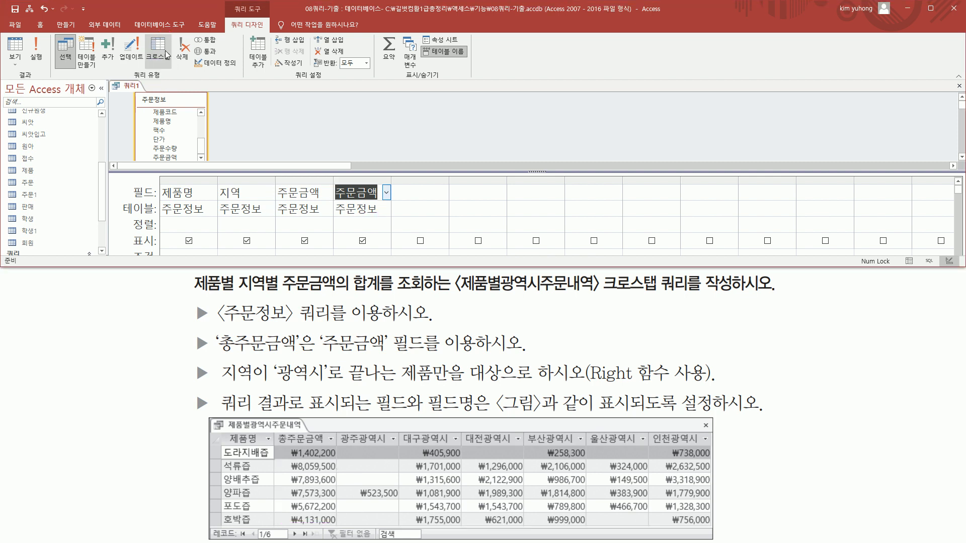
{"action": "left_click", "coordinate": [166, 54]}
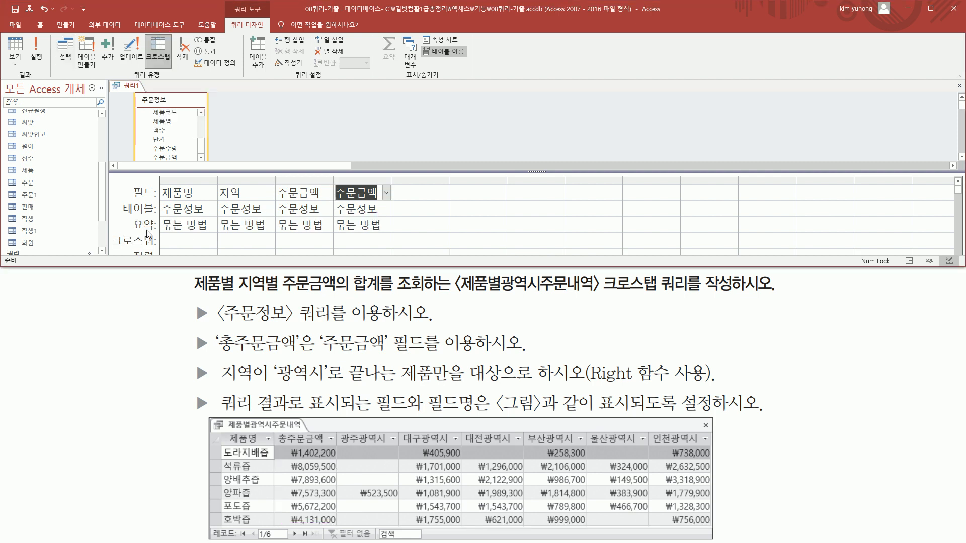
{"action": "mouse_move", "coordinate": [112, 230]}
{"action": "left_mouse_down"}
{"action": "mouse_move", "coordinate": [128, 251]}
{"action": "mouse_move", "coordinate": [400, 250]}
{"action": "left_mouse_up"}
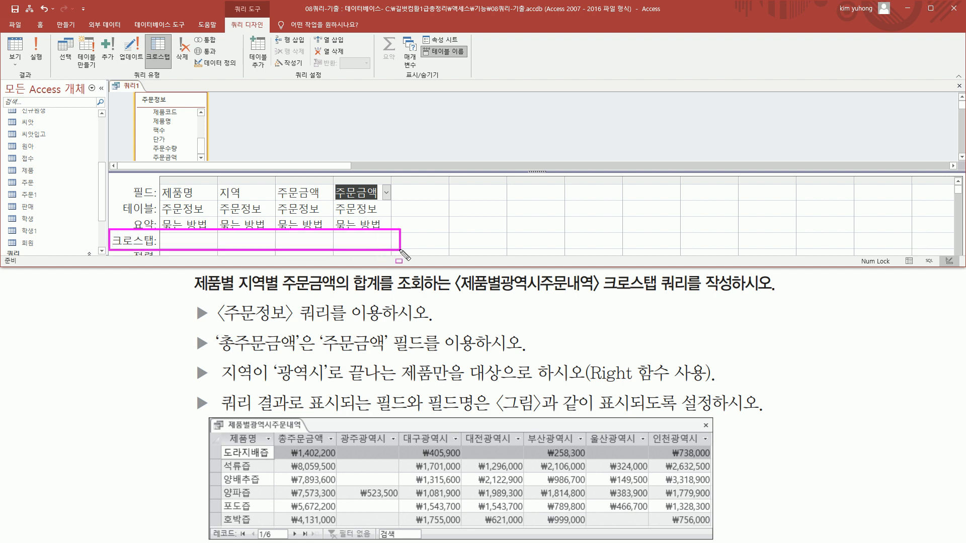
Set the crosstab role of the 제품명 column to 행 머리글 and of the 지역 column to 열 머리글
{"action": "key", "text": "Escape"}
{"action": "left_click", "coordinate": [192, 239]}
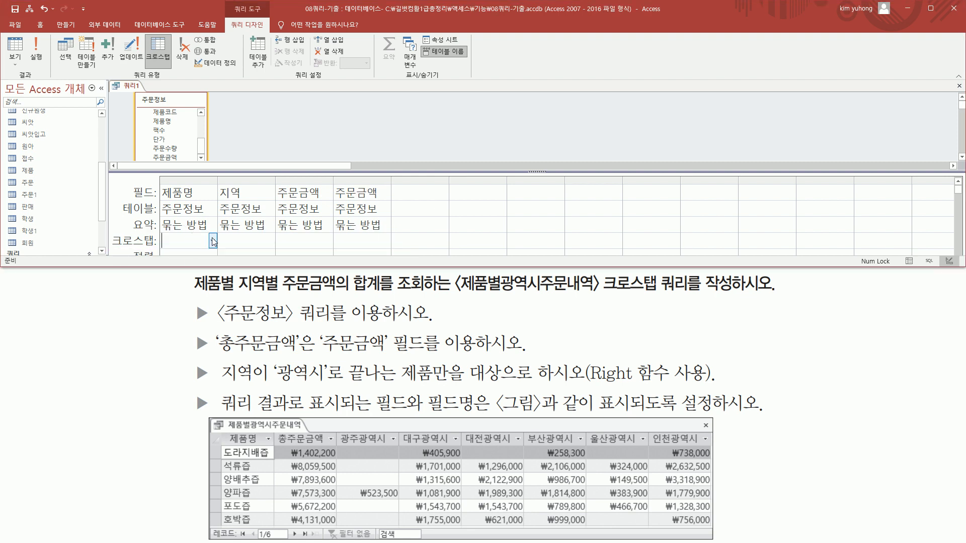
{"action": "left_click", "coordinate": [213, 241]}
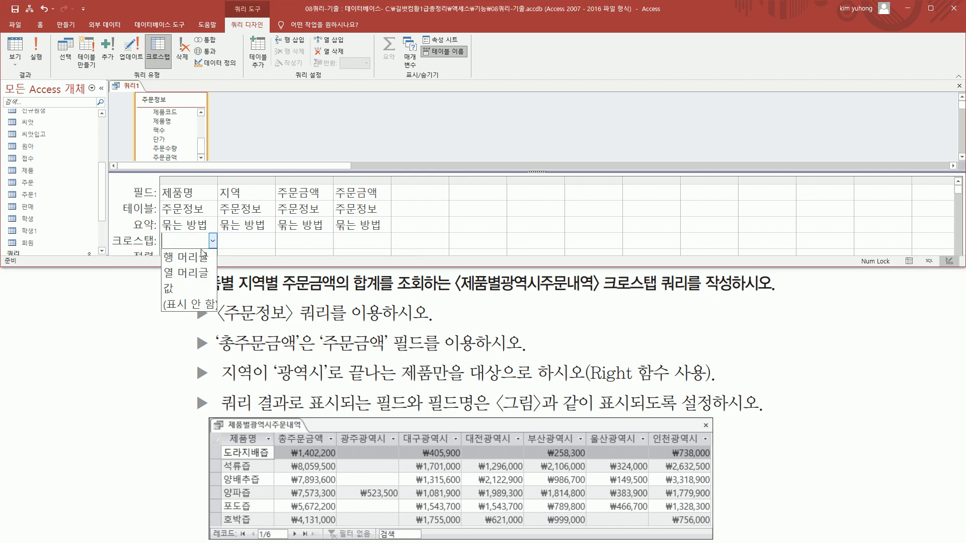
{"action": "left_click", "coordinate": [195, 258]}
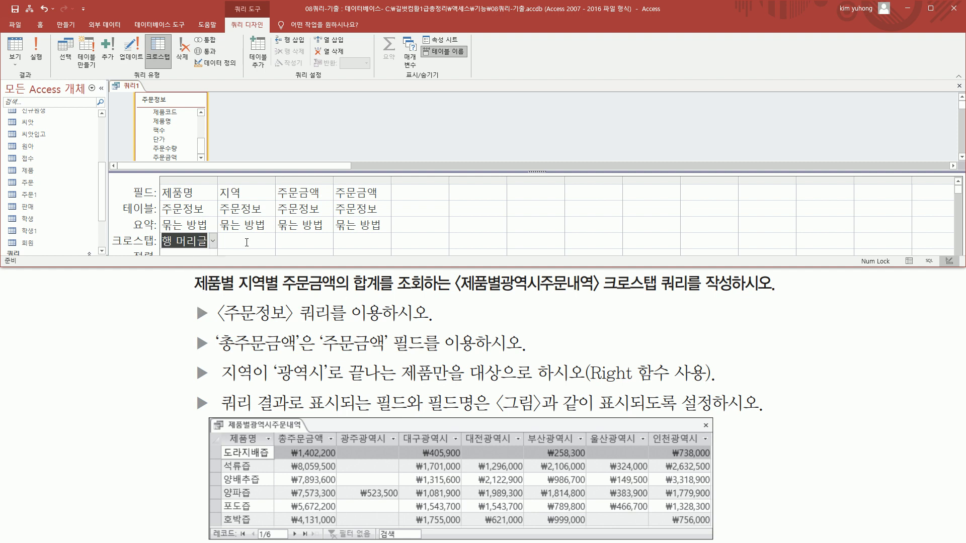
{"action": "left_click", "coordinate": [269, 243]}
{"action": "left_click", "coordinate": [271, 243]}
{"action": "left_click", "coordinate": [254, 276]}
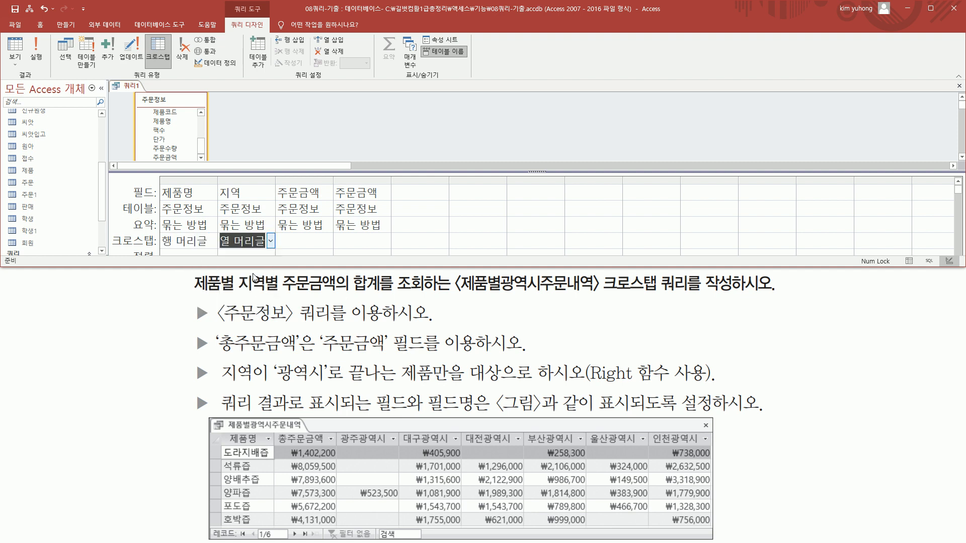
Set the crosstab role of the first 주문금액 column to 행 머리글 and of the second one to 값
{"action": "left_click", "coordinate": [313, 240]}
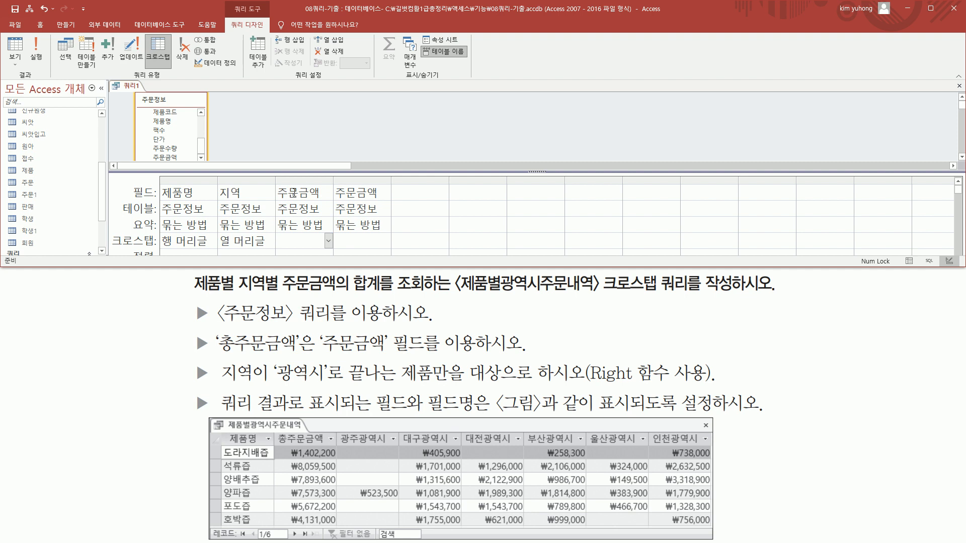
{"action": "left_click", "coordinate": [328, 243]}
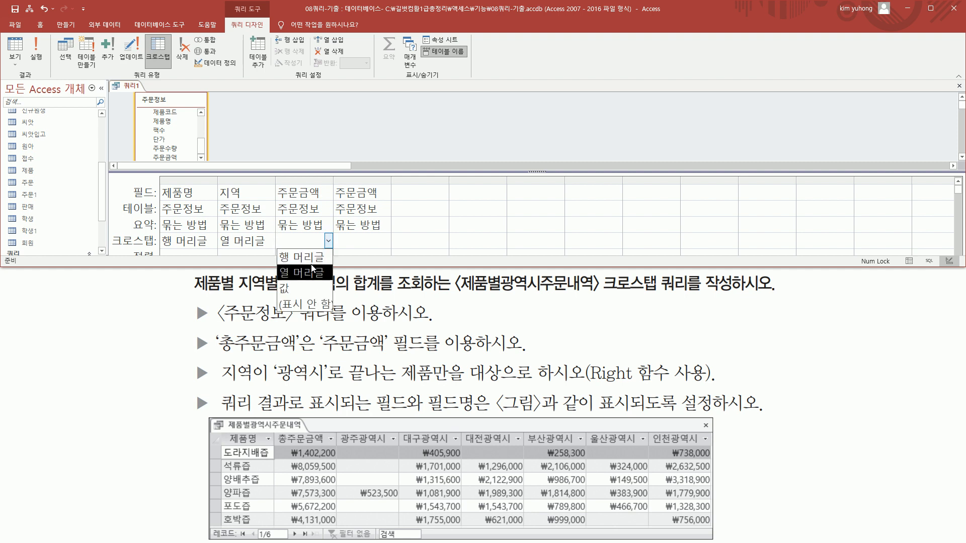
{"action": "left_click", "coordinate": [306, 257]}
{"action": "left_click", "coordinate": [368, 241]}
{"action": "left_click", "coordinate": [386, 241]}
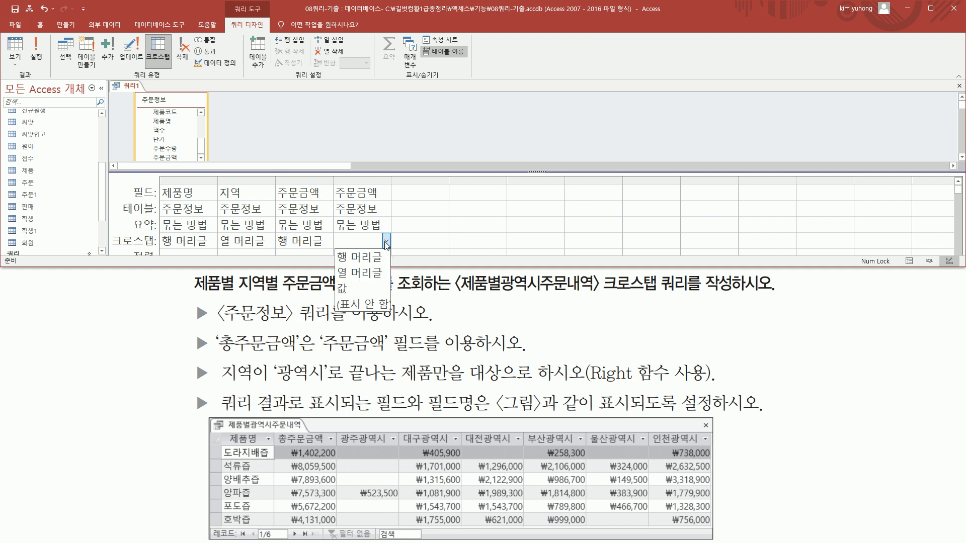
{"action": "left_click", "coordinate": [372, 287]}
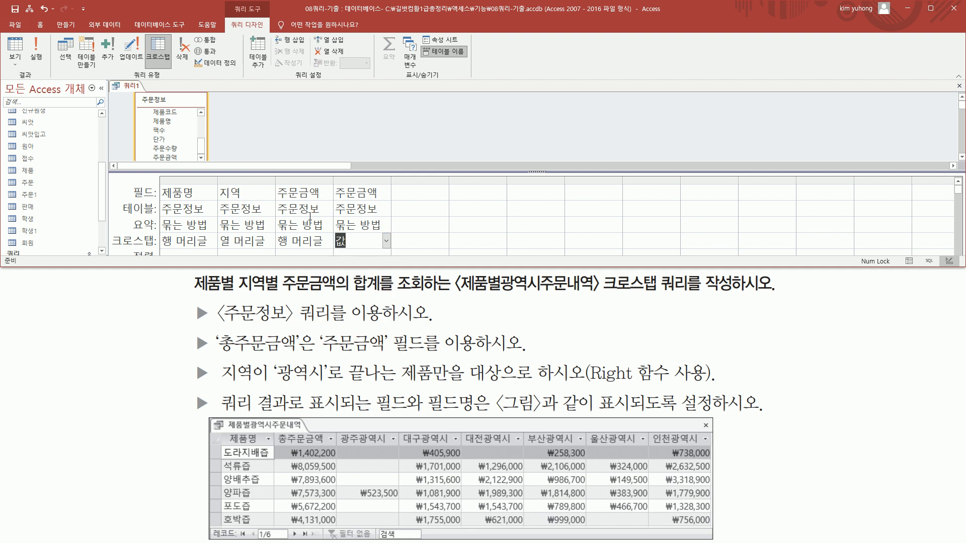
Set the summary function of both 주문금액 columns to 합계
{"action": "mouse_move", "coordinate": [277, 185]}
{"action": "left_mouse_down"}
{"action": "mouse_move", "coordinate": [316, 209]}
{"action": "mouse_move", "coordinate": [328, 250]}
{"action": "left_mouse_up"}
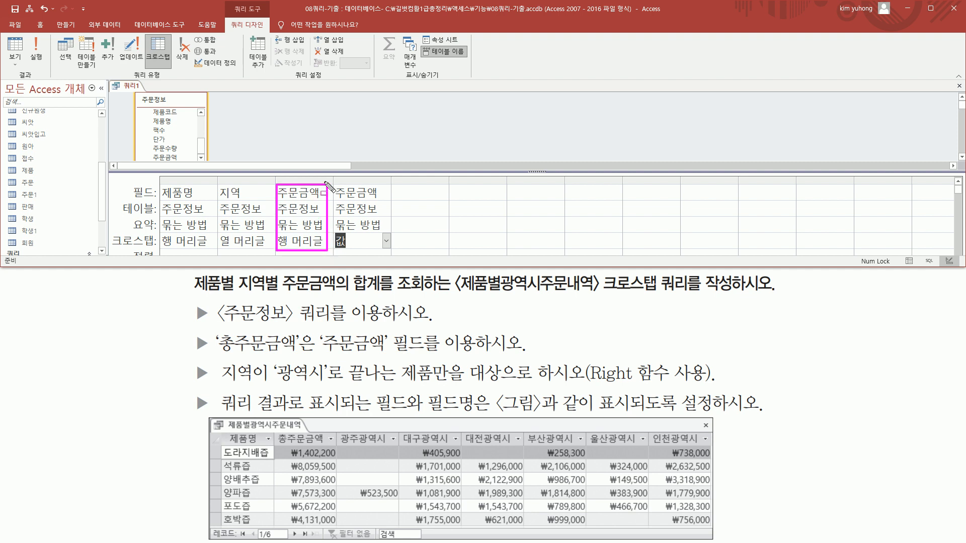
{"action": "mouse_move", "coordinate": [334, 181]}
{"action": "left_mouse_down"}
{"action": "mouse_move", "coordinate": [345, 232]}
{"action": "mouse_move", "coordinate": [392, 248]}
{"action": "left_mouse_up"}
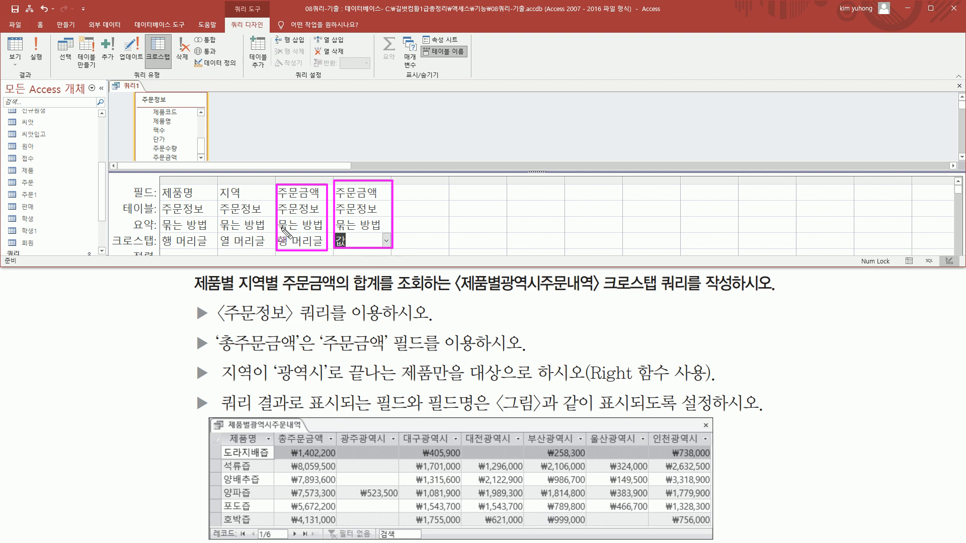
{"action": "left_click_drag", "start_coordinate": [277, 217], "coordinate": [404, 233]}
{"action": "key", "text": "Escape"}
{"action": "left_click", "coordinate": [315, 224]}
{"action": "left_click", "coordinate": [329, 225]}
{"action": "left_click", "coordinate": [294, 256]}
{"action": "left_click", "coordinate": [386, 225]}
{"action": "left_click", "coordinate": [386, 225]}
{"action": "left_click", "coordinate": [375, 255]}
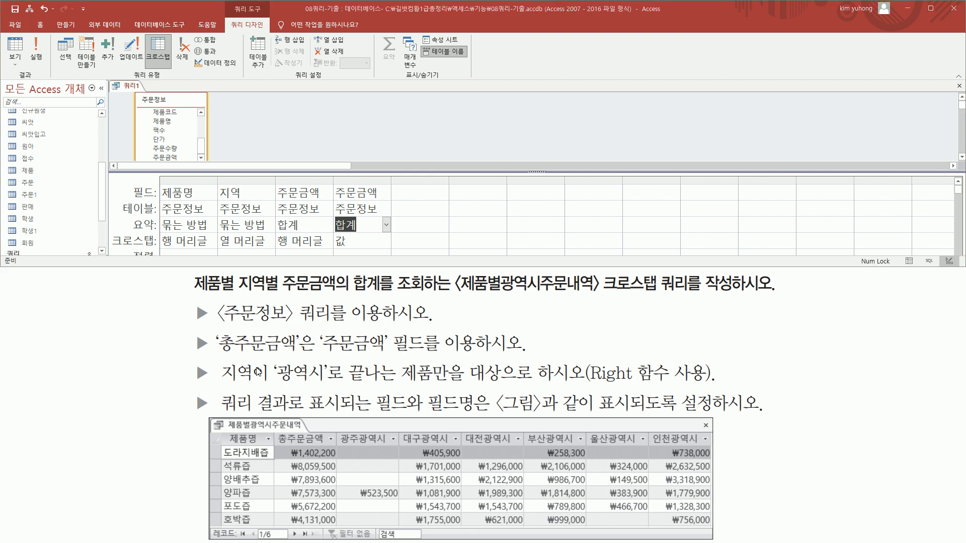
Open the 주문정보 query, examine how the values in its 지역 field end, and close it again
{"action": "mouse_move", "coordinate": [217, 360]}
{"action": "left_mouse_down"}
{"action": "mouse_move", "coordinate": [272, 386]}
{"action": "mouse_move", "coordinate": [601, 378]}
{"action": "mouse_move", "coordinate": [722, 387]}
{"action": "left_mouse_up"}
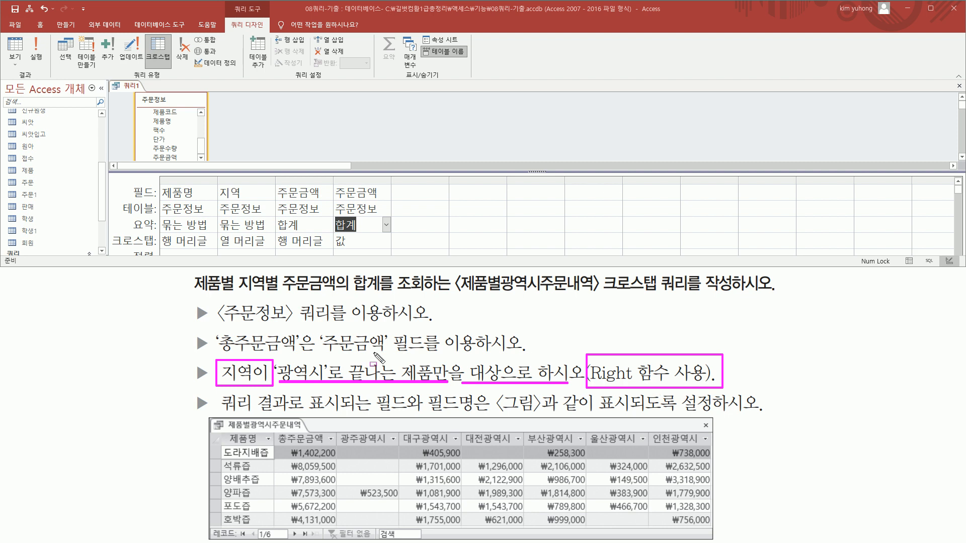
{"action": "key", "text": "Escape"}
{"action": "left_click", "coordinate": [100, 153]}
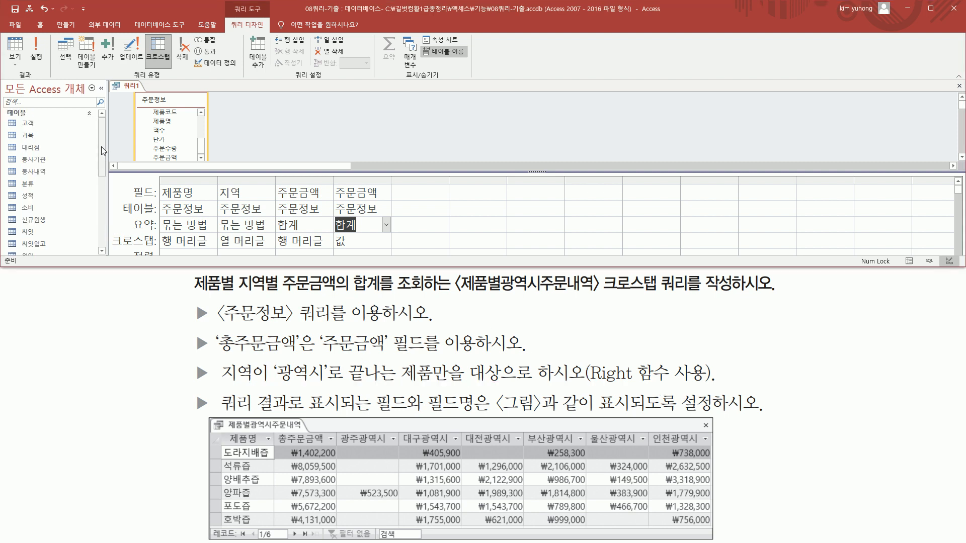
{"action": "scroll", "coordinate": [104, 151], "scroll_direction": "down", "scroll_amount": 5}
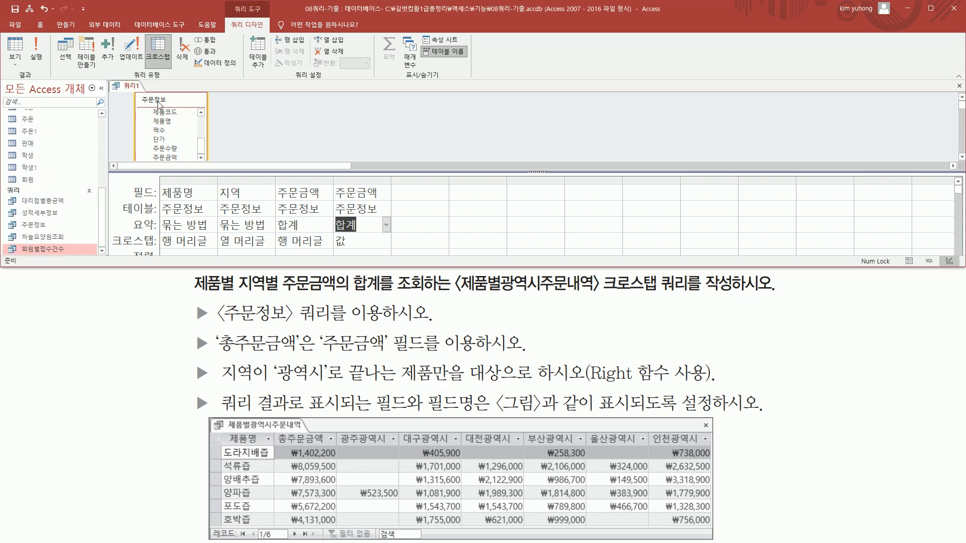
{"action": "left_click", "coordinate": [38, 224]}
{"action": "double_click", "coordinate": [38, 224]}
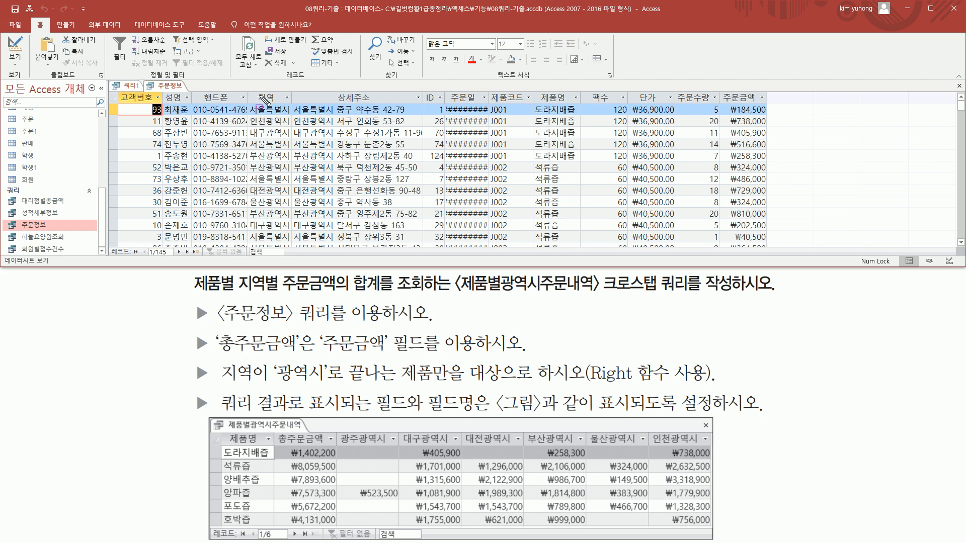
{"action": "mouse_move", "coordinate": [246, 114]}
{"action": "left_mouse_down"}
{"action": "mouse_move", "coordinate": [291, 114]}
{"action": "mouse_move", "coordinate": [265, 124]}
{"action": "mouse_move", "coordinate": [297, 124]}
{"action": "mouse_move", "coordinate": [274, 137]}
{"action": "mouse_move", "coordinate": [293, 136]}
{"action": "mouse_move", "coordinate": [284, 149]}
{"action": "mouse_move", "coordinate": [312, 149]}
{"action": "left_mouse_up"}
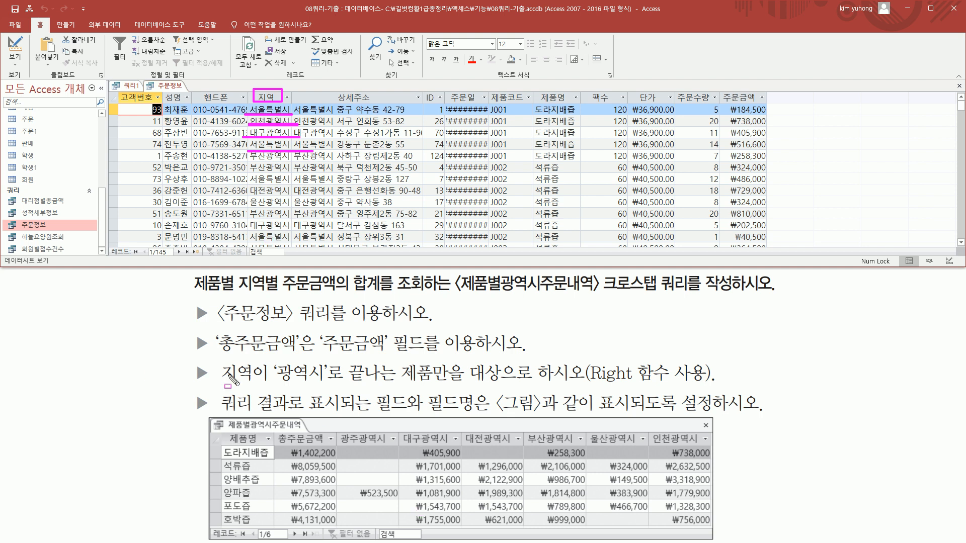
{"action": "mouse_move", "coordinate": [272, 385]}
{"action": "left_mouse_down"}
{"action": "mouse_move", "coordinate": [443, 392]}
{"action": "mouse_move", "coordinate": [506, 366]}
{"action": "left_mouse_up"}
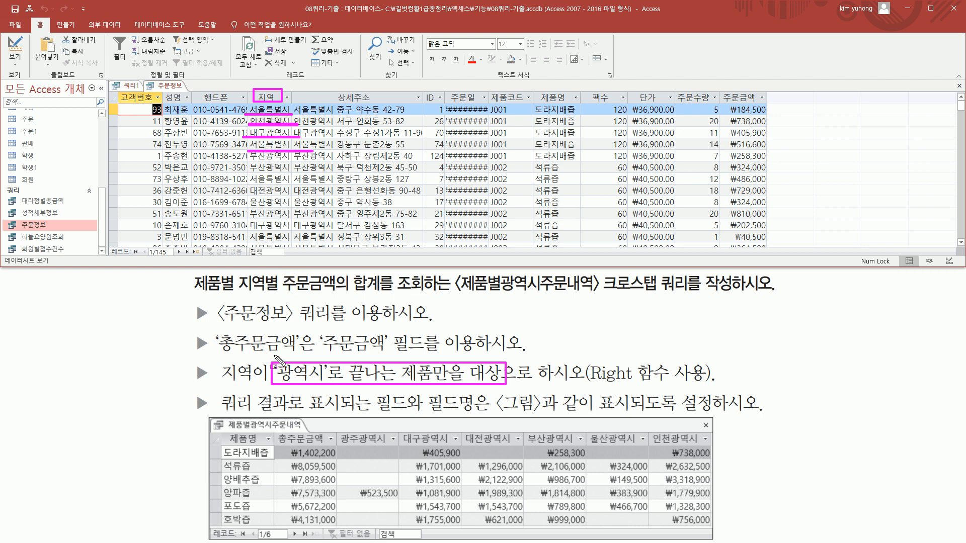
{"action": "key", "text": "Escape"}
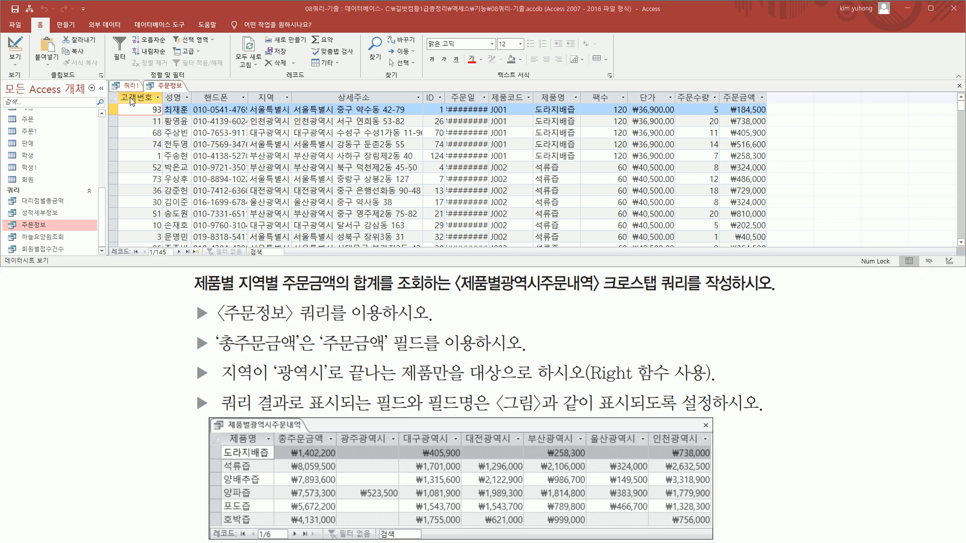
{"action": "right_click", "coordinate": [168, 87]}
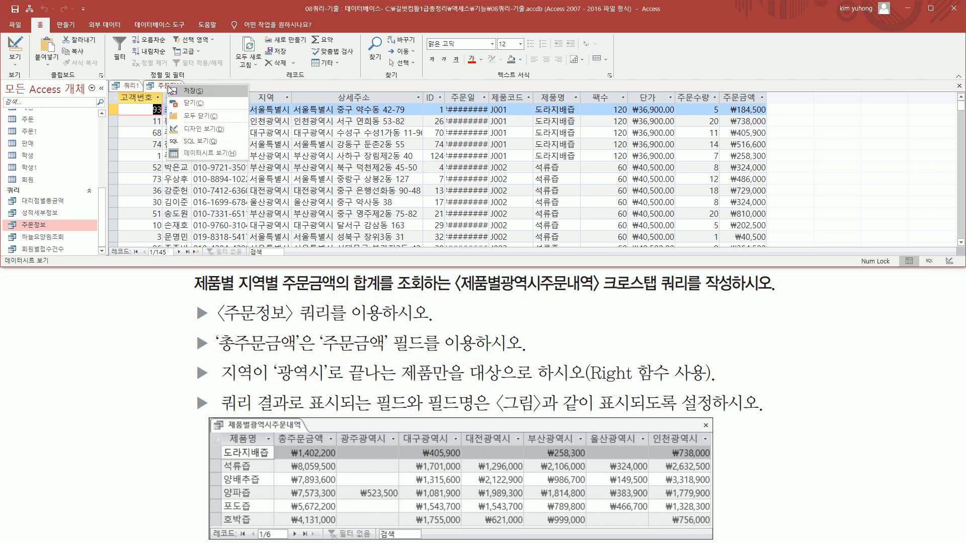
{"action": "left_click", "coordinate": [199, 105]}
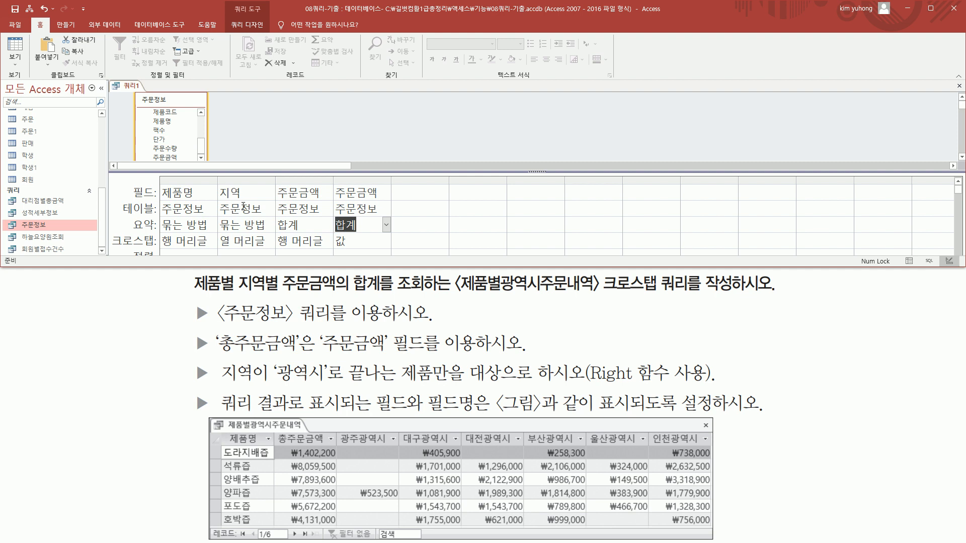
Widen the 지역 column in the design grid and enter Right([지역],3)="광역시" as its criterion
{"action": "left_click", "coordinate": [239, 253]}
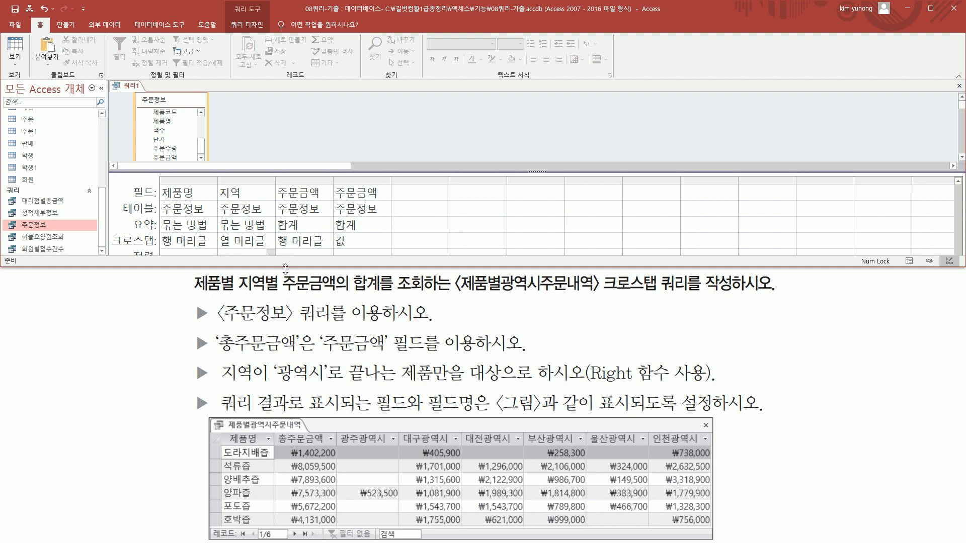
{"action": "left_click_drag", "start_coordinate": [286, 266], "coordinate": [288, 352]}
{"action": "left_click", "coordinate": [234, 272]}
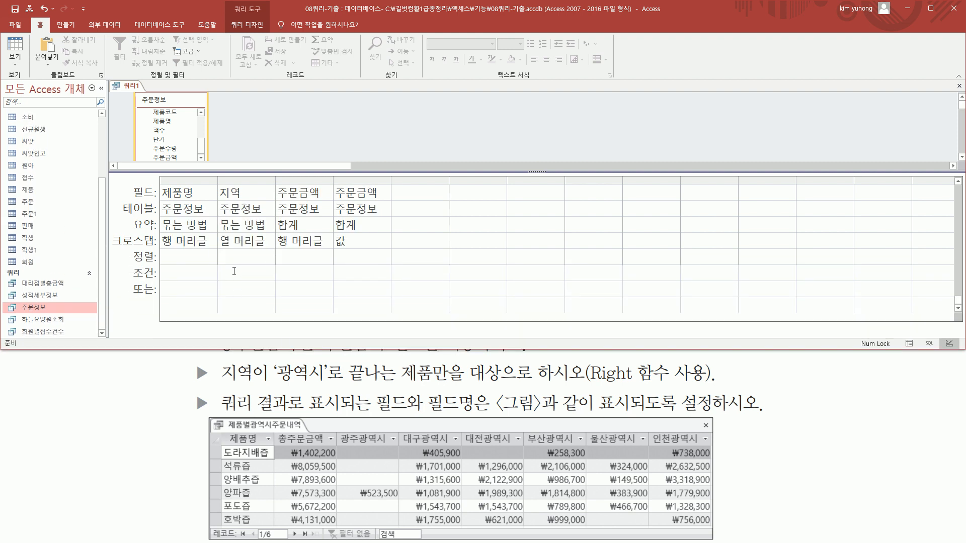
{"action": "left_click_drag", "start_coordinate": [276, 179], "coordinate": [341, 179]}
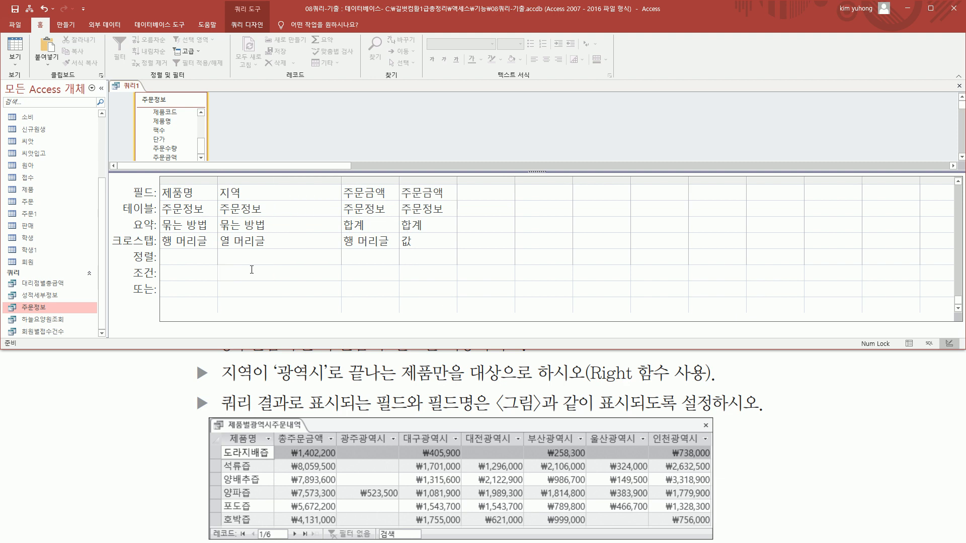
{"action": "type", "text": "가"}
{"action": "key", "text": "BackSpace"}
{"action": "type", "text": "right([지여"}
{"action": "type", "text": "],3)=\"광역시\""}
{"action": "key", "text": "Down"}
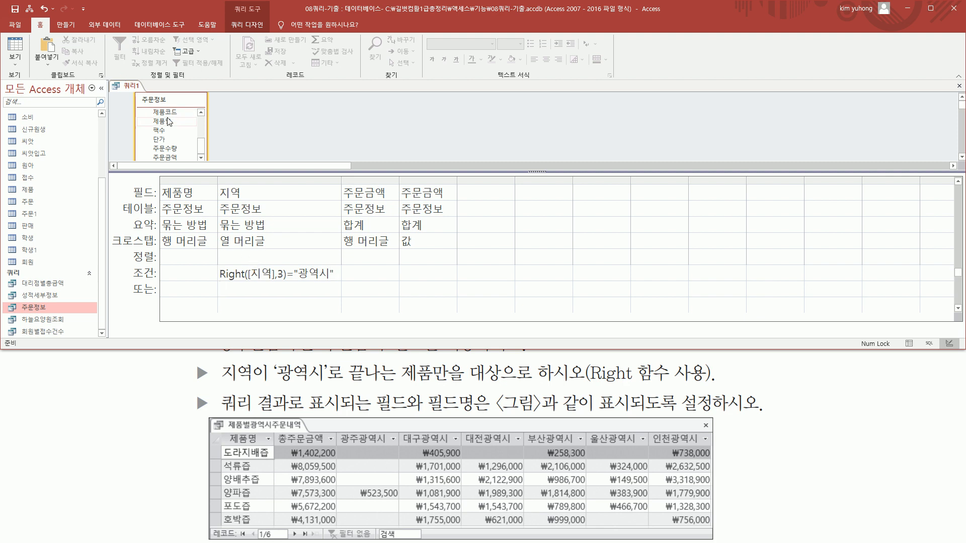
Run the crosstab query and compare its row headings, column headings and amounts with the reference figure
{"action": "left_click", "coordinate": [249, 25]}
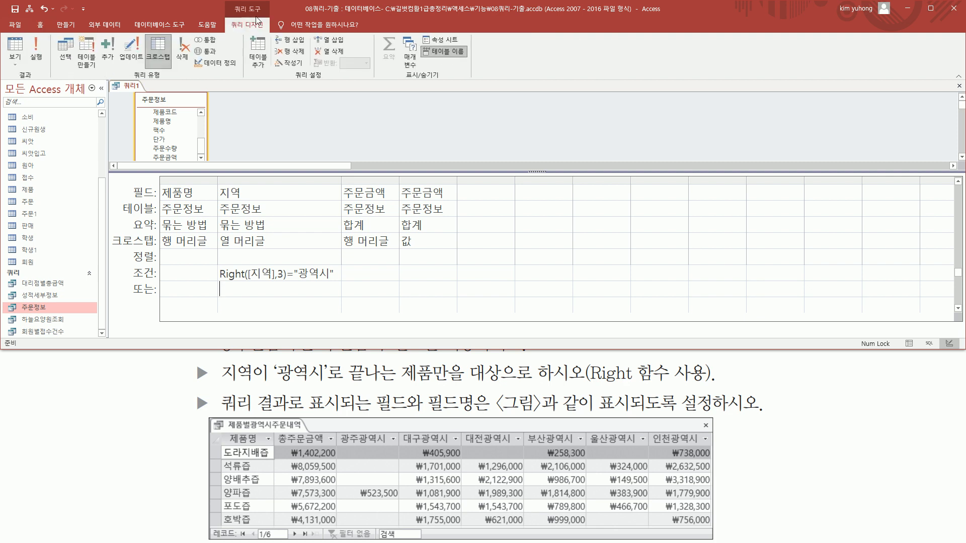
{"action": "left_click", "coordinate": [42, 49]}
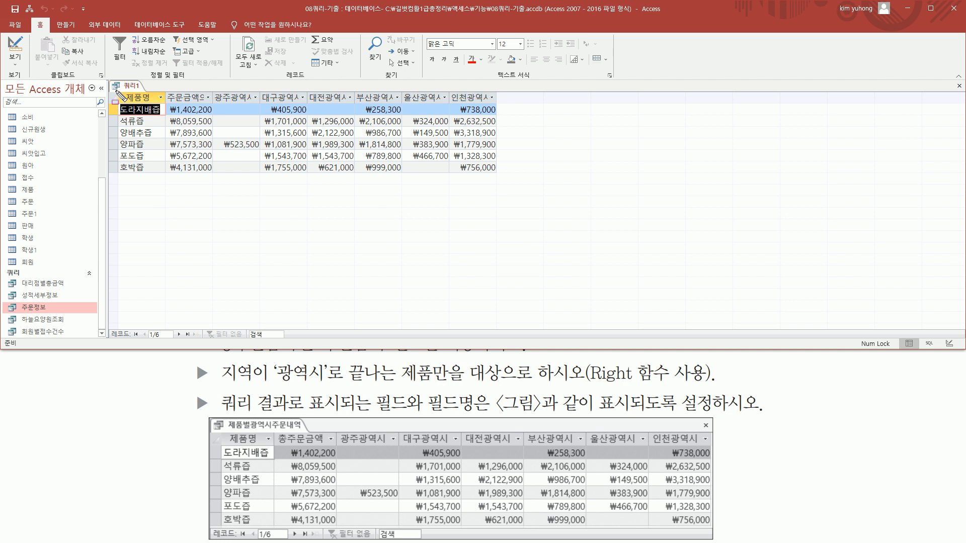
{"action": "mouse_move", "coordinate": [115, 89]}
{"action": "left_mouse_down"}
{"action": "mouse_move", "coordinate": [329, 171]}
{"action": "mouse_move", "coordinate": [523, 181]}
{"action": "mouse_move", "coordinate": [514, 181]}
{"action": "left_mouse_up"}
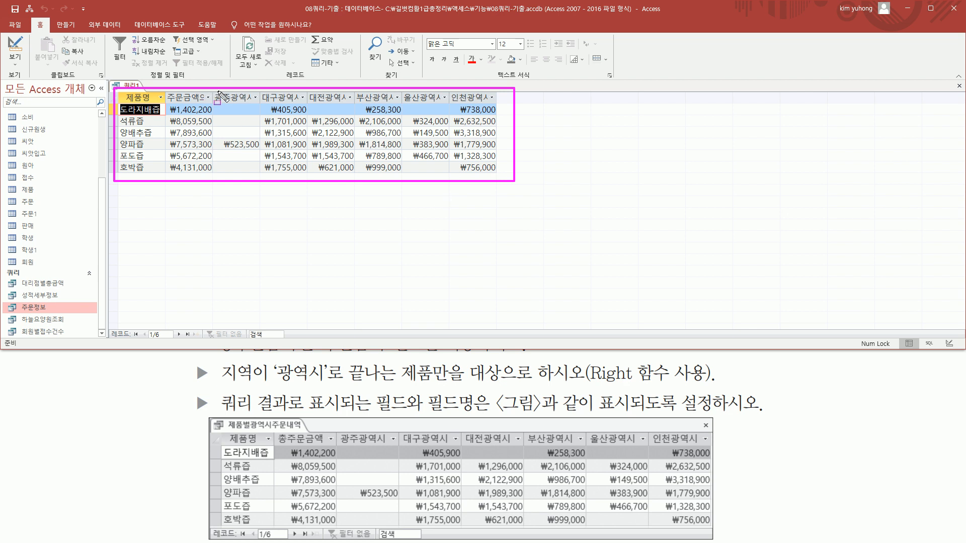
{"action": "mouse_move", "coordinate": [214, 88]}
{"action": "left_mouse_down"}
{"action": "mouse_move", "coordinate": [252, 103]}
{"action": "mouse_move", "coordinate": [513, 103]}
{"action": "left_mouse_up"}
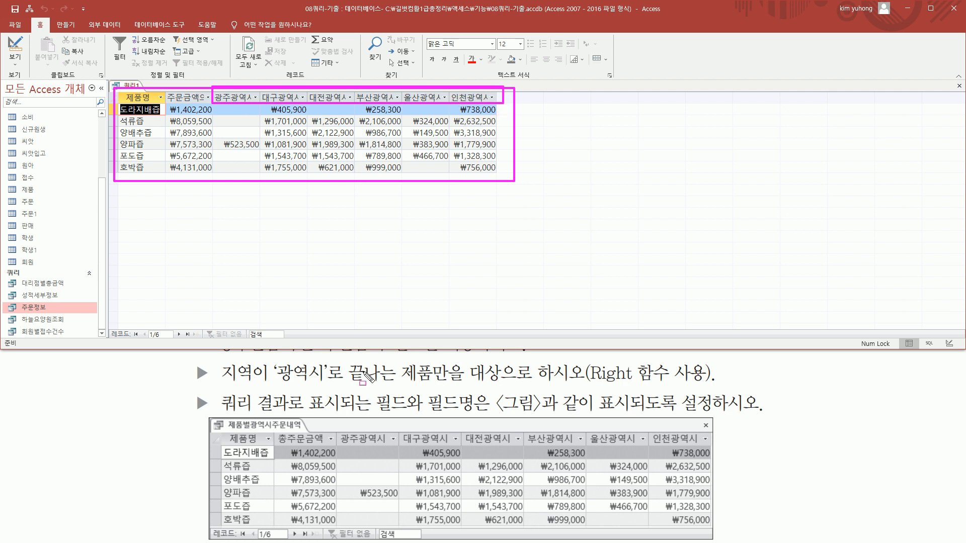
{"action": "mouse_move", "coordinate": [340, 428]}
{"action": "left_mouse_down"}
{"action": "mouse_move", "coordinate": [498, 447]}
{"action": "mouse_move", "coordinate": [711, 446]}
{"action": "left_mouse_up"}
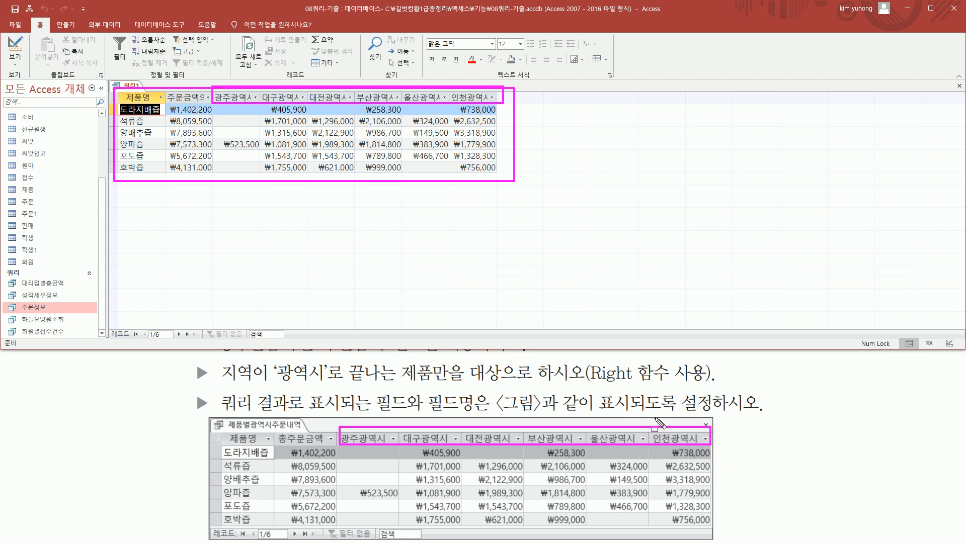
{"action": "left_click_drag", "start_coordinate": [122, 100], "coordinate": [167, 180]}
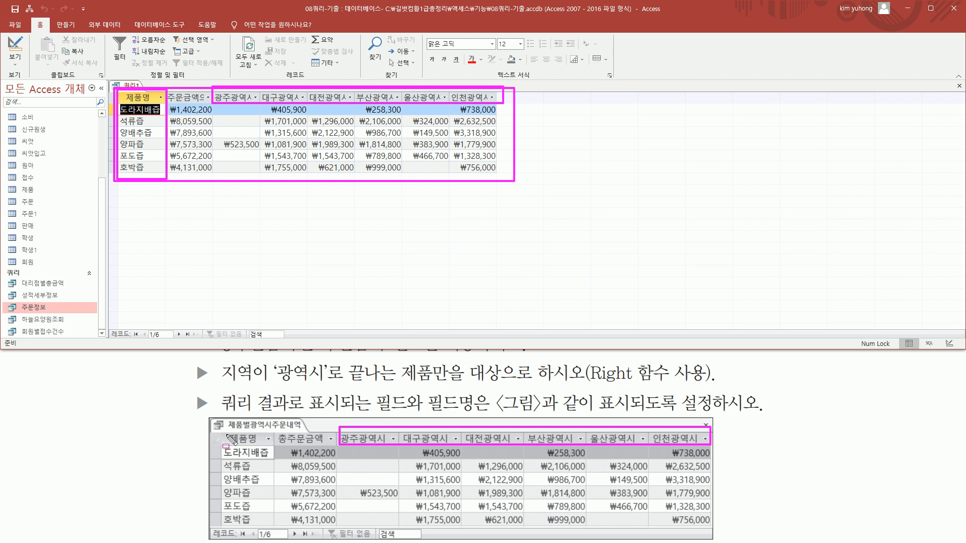
{"action": "mouse_move", "coordinate": [219, 433]}
{"action": "left_mouse_down"}
{"action": "mouse_move", "coordinate": [266, 503]}
{"action": "mouse_move", "coordinate": [271, 528]}
{"action": "left_mouse_up"}
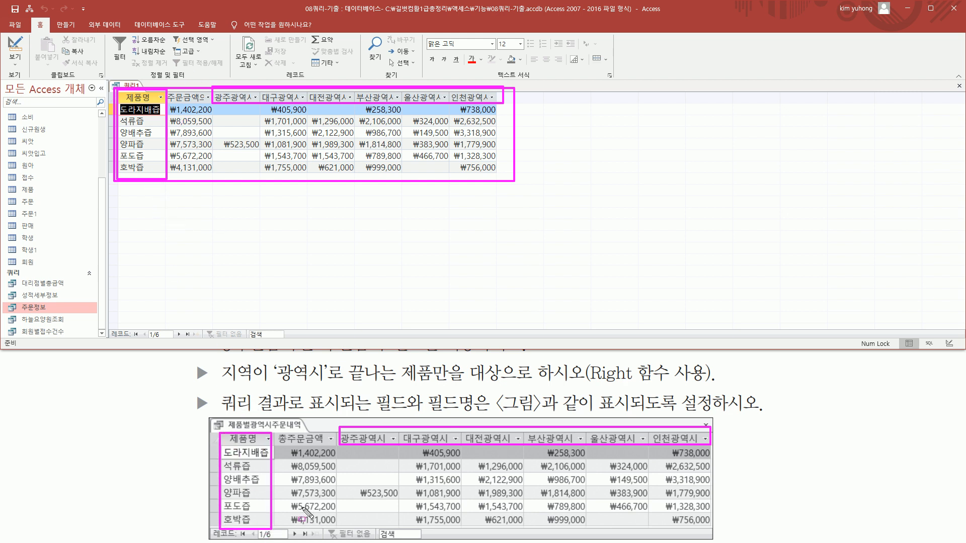
{"action": "left_click_drag", "start_coordinate": [287, 446], "coordinate": [341, 527]}
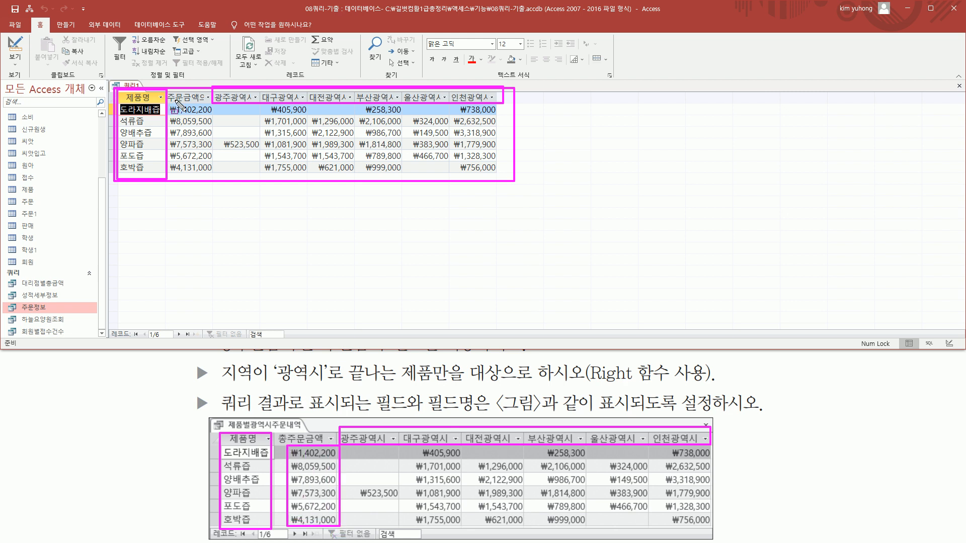
{"action": "left_click_drag", "start_coordinate": [168, 105], "coordinate": [214, 176]}
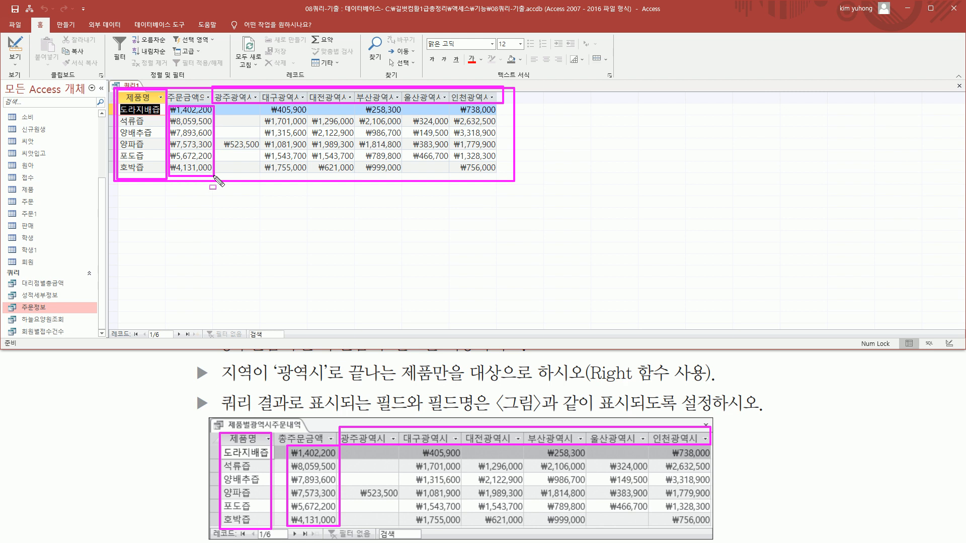
{"action": "mouse_move", "coordinate": [275, 455]}
{"action": "left_mouse_down"}
{"action": "mouse_move", "coordinate": [333, 455]}
{"action": "mouse_move", "coordinate": [324, 443]}
{"action": "left_mouse_up"}
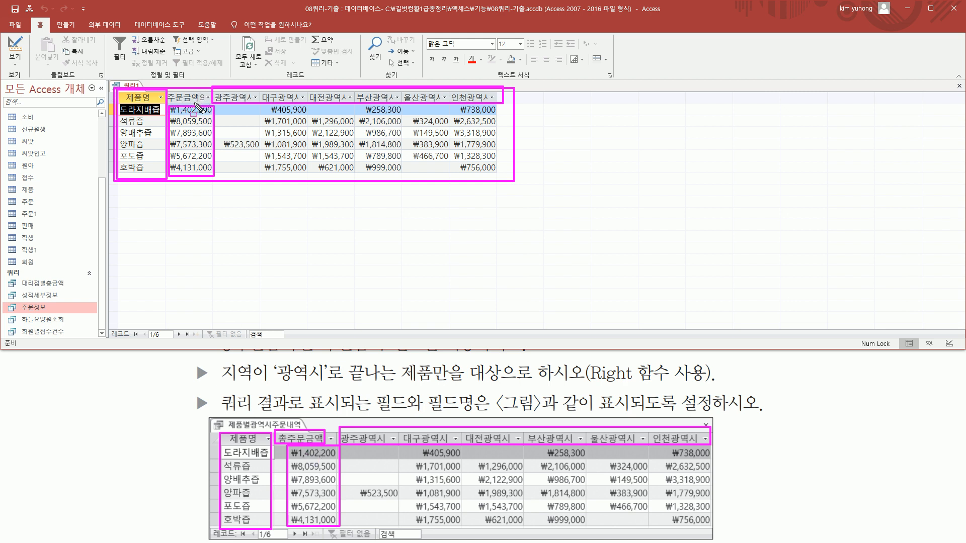
{"action": "left_click_drag", "start_coordinate": [227, 107], "coordinate": [513, 182]}
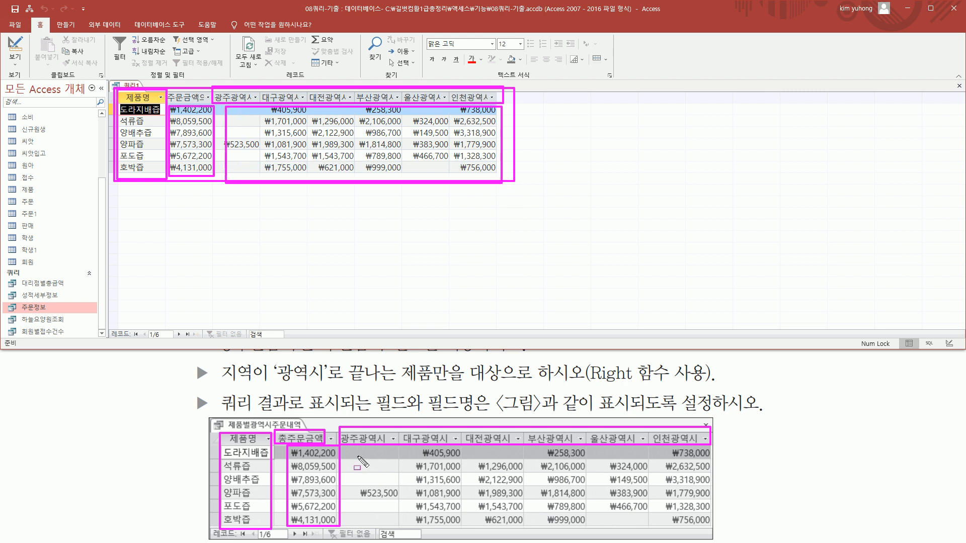
Compare the regional amounts and the name of the total column with the reference figure
{"action": "mouse_move", "coordinate": [353, 454]}
{"action": "left_mouse_down"}
{"action": "mouse_move", "coordinate": [715, 537]}
{"action": "mouse_move", "coordinate": [708, 528]}
{"action": "left_mouse_up"}
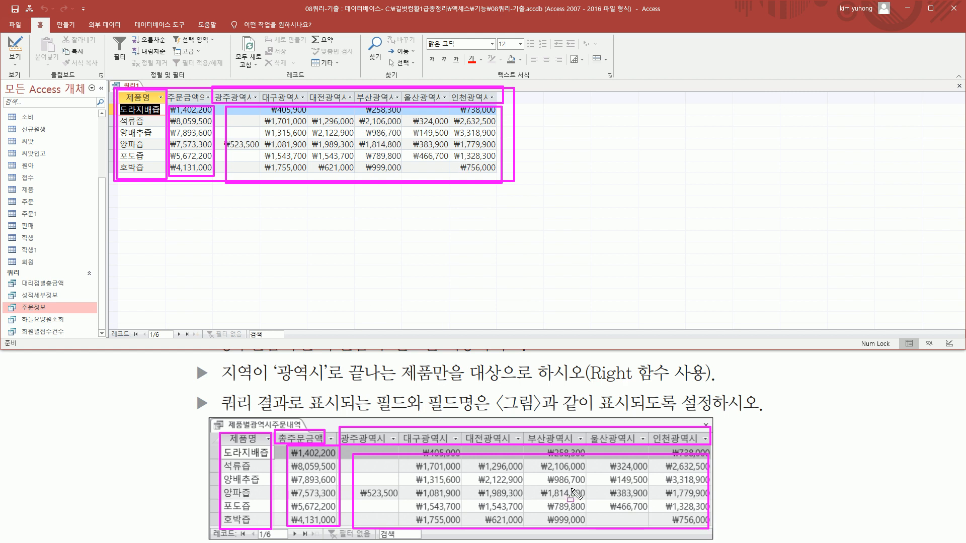
{"action": "key", "text": "Escape"}
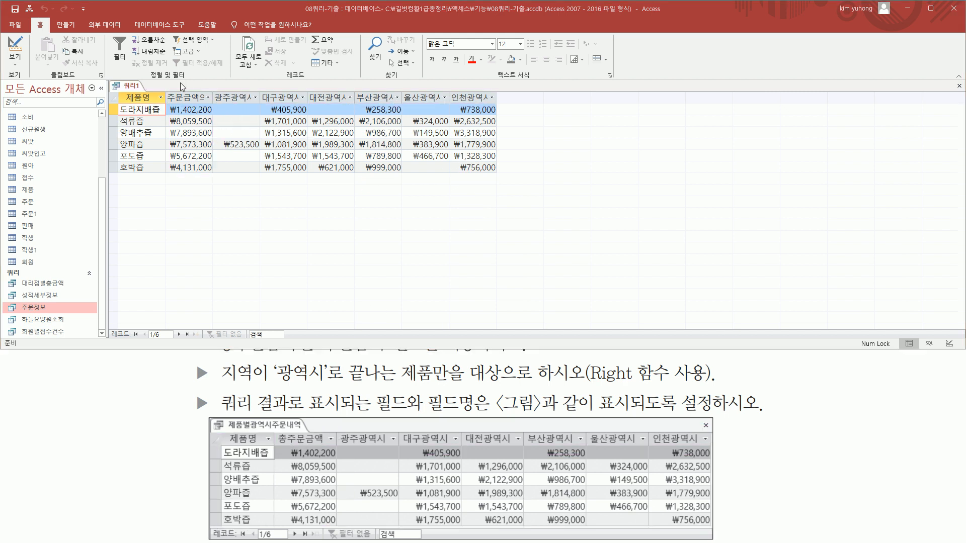
{"action": "left_click_drag", "start_coordinate": [165, 86], "coordinate": [215, 105]}
{"action": "key", "text": "Escape"}
Return to the query design, widen the row-heading 주문금액 column and give that field the alias 총주문금액
{"action": "left_click", "coordinate": [20, 55]}
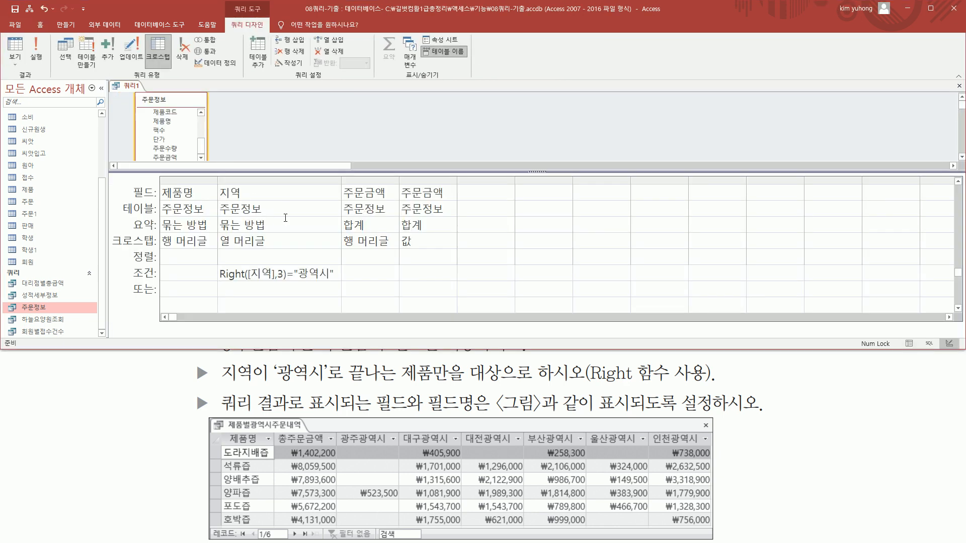
{"action": "left_click_drag", "start_coordinate": [341, 232], "coordinate": [397, 251]}
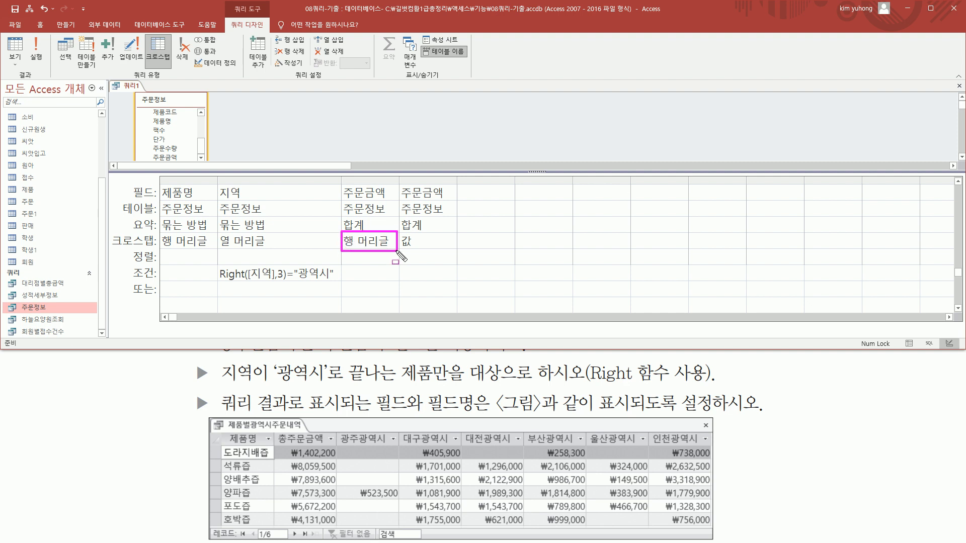
{"action": "left_click_drag", "start_coordinate": [341, 185], "coordinate": [398, 203]}
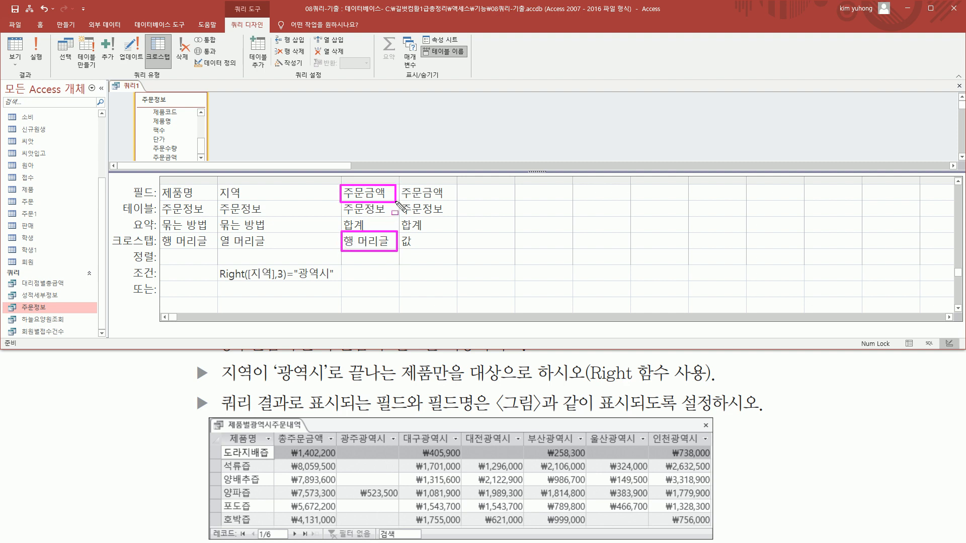
{"action": "left_click_drag", "start_coordinate": [276, 430], "coordinate": [329, 445]}
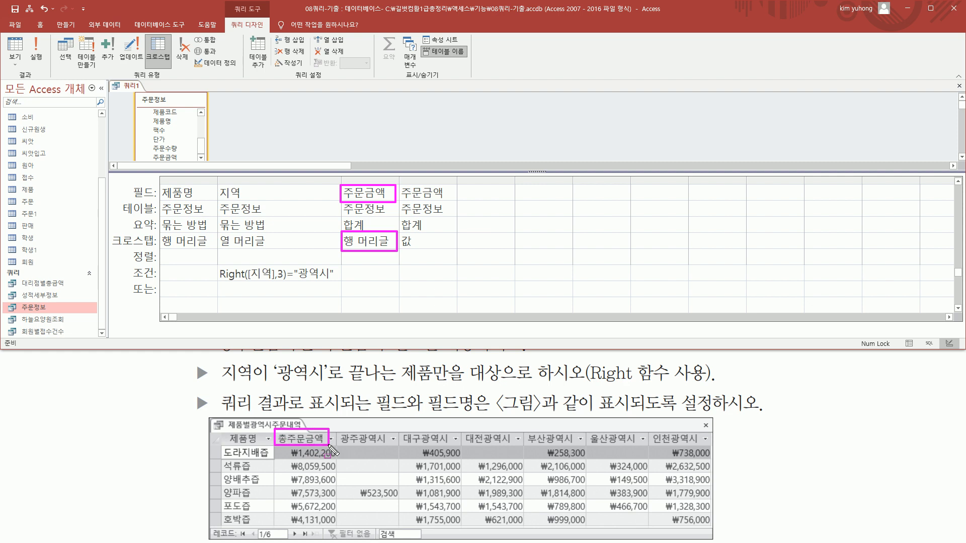
{"action": "key", "text": "Escape"}
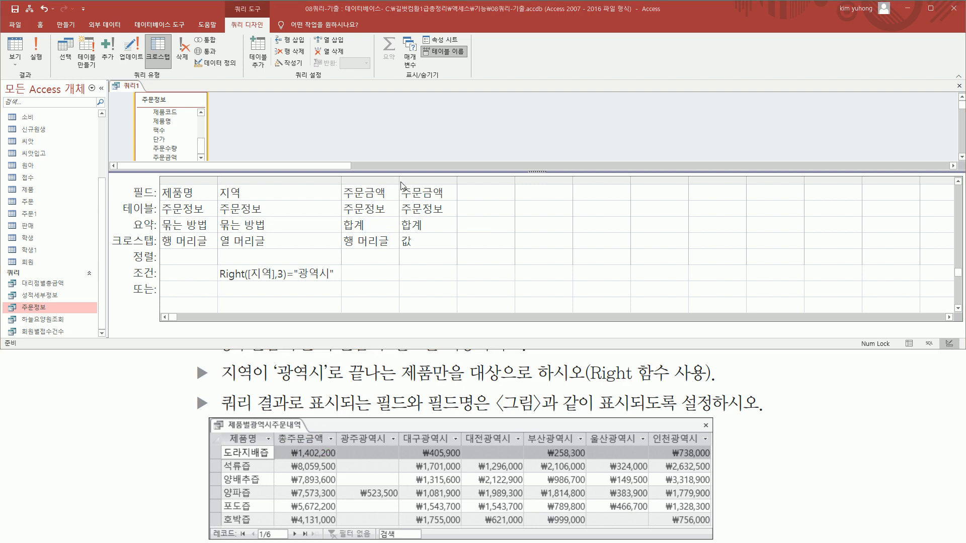
{"action": "left_click_drag", "start_coordinate": [399, 185], "coordinate": [490, 185]}
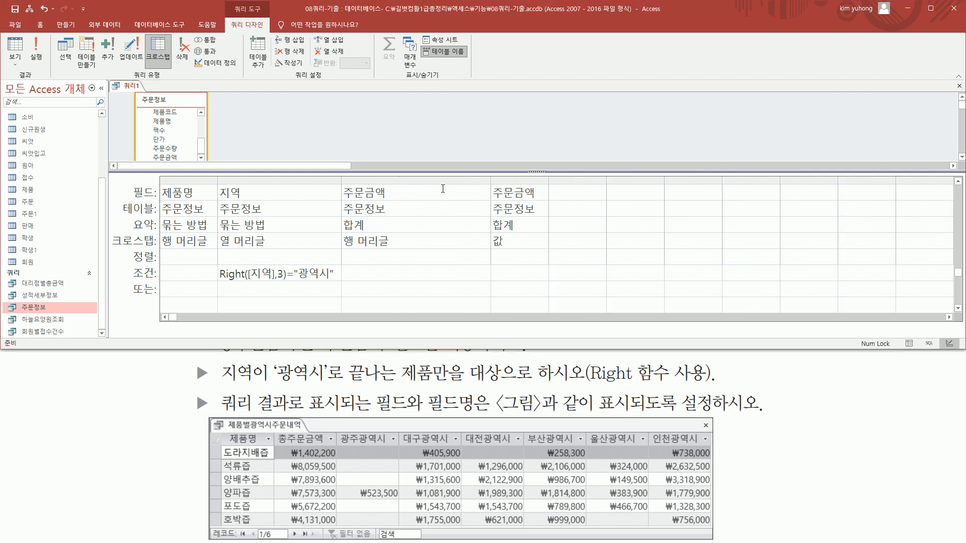
{"action": "left_click", "coordinate": [402, 192]}
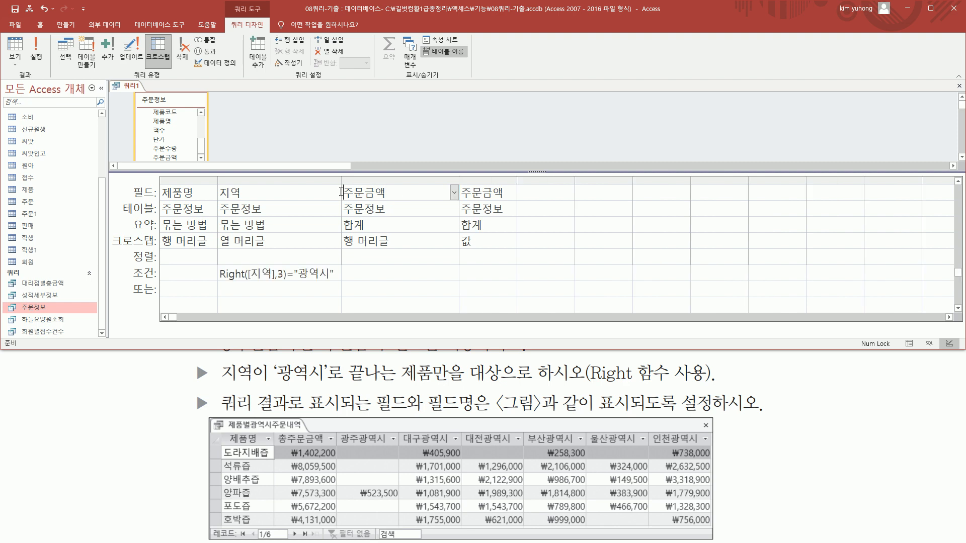
{"action": "left_click", "coordinate": [342, 193]}
{"action": "type", "text": "총주문금액:"}
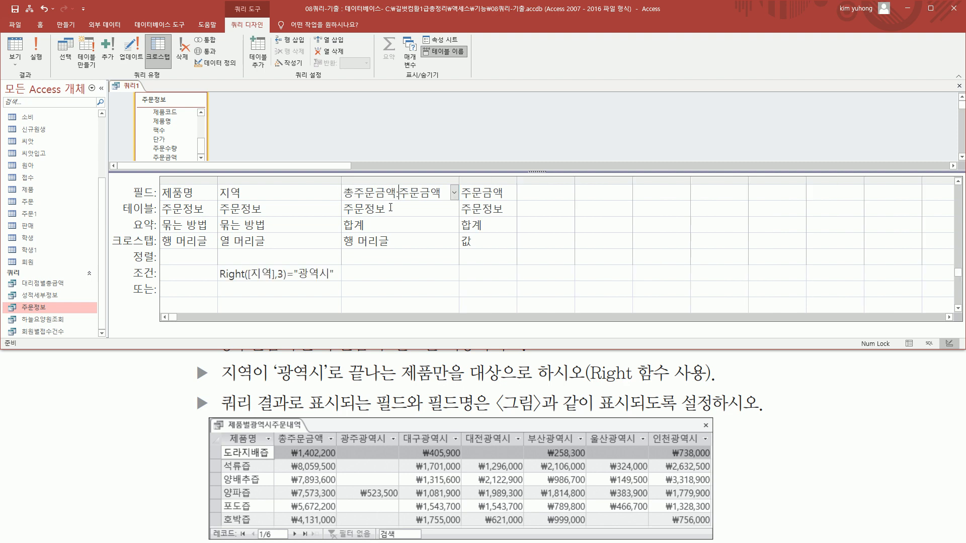
{"action": "left_click_drag", "start_coordinate": [342, 200], "coordinate": [402, 199]}
{"action": "key", "text": "Escape"}
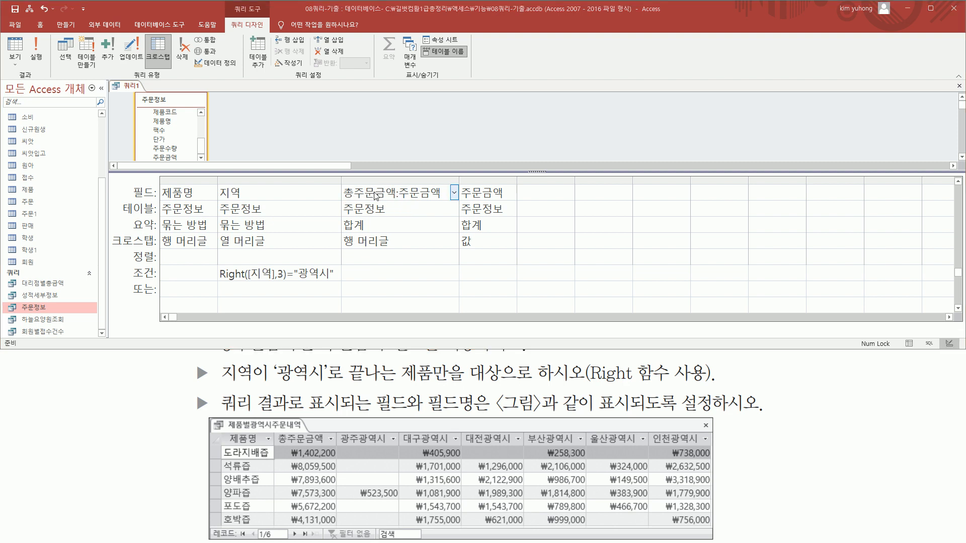
Run the crosstab query and check the whole result against the reference figure
{"action": "left_click", "coordinate": [37, 47]}
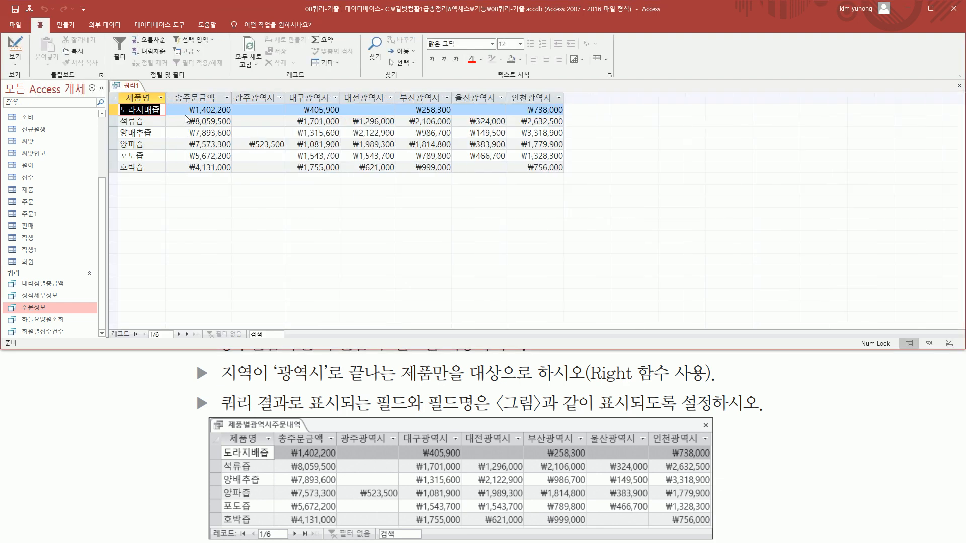
{"action": "left_click_drag", "start_coordinate": [120, 90], "coordinate": [570, 177]}
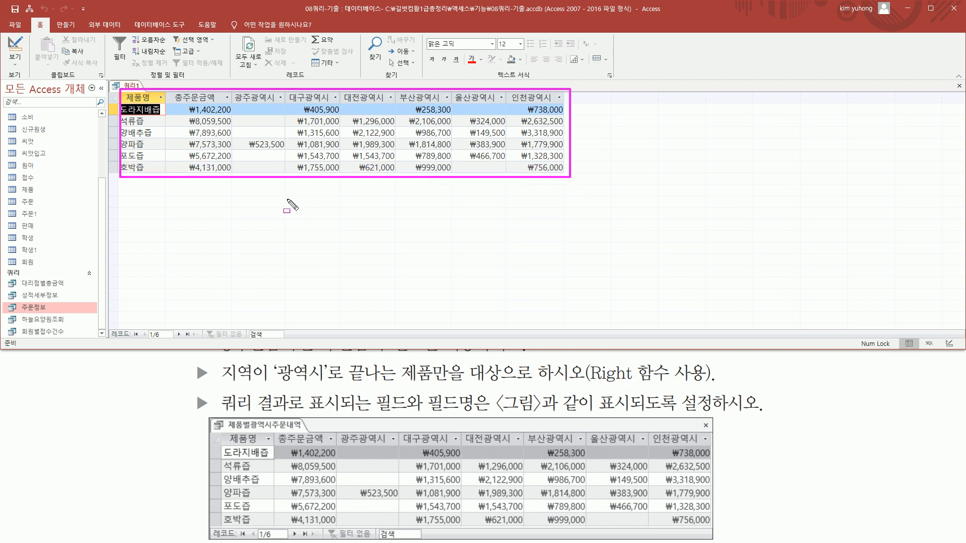
{"action": "key", "text": "Escape"}
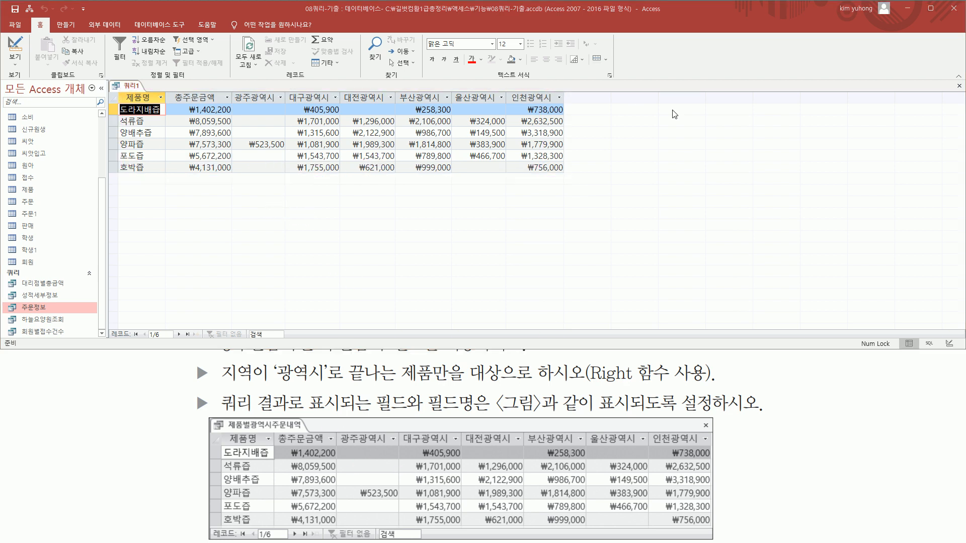
Close the crosstab query, saving it under the name 제품별광역시주문내역
{"action": "left_click", "coordinate": [953, 87]}
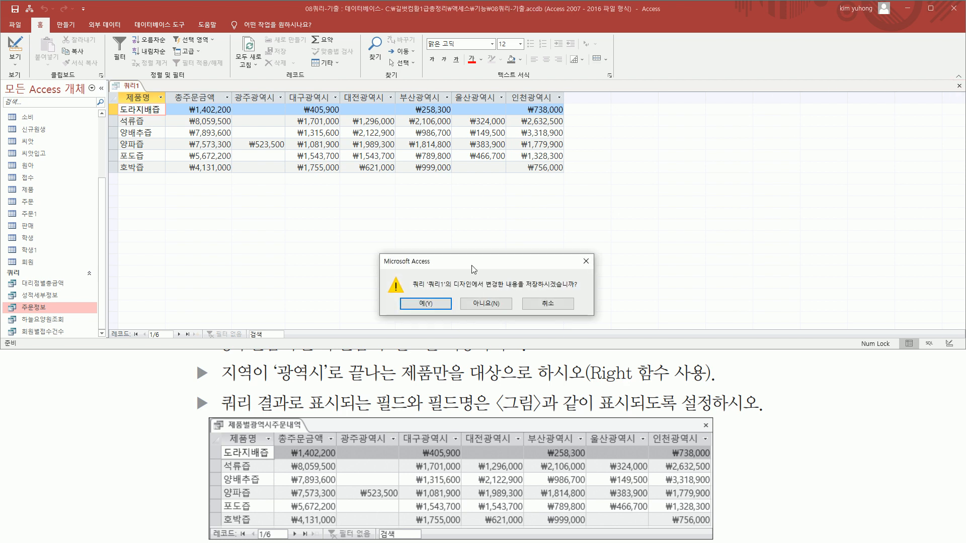
{"action": "left_click", "coordinate": [424, 304]}
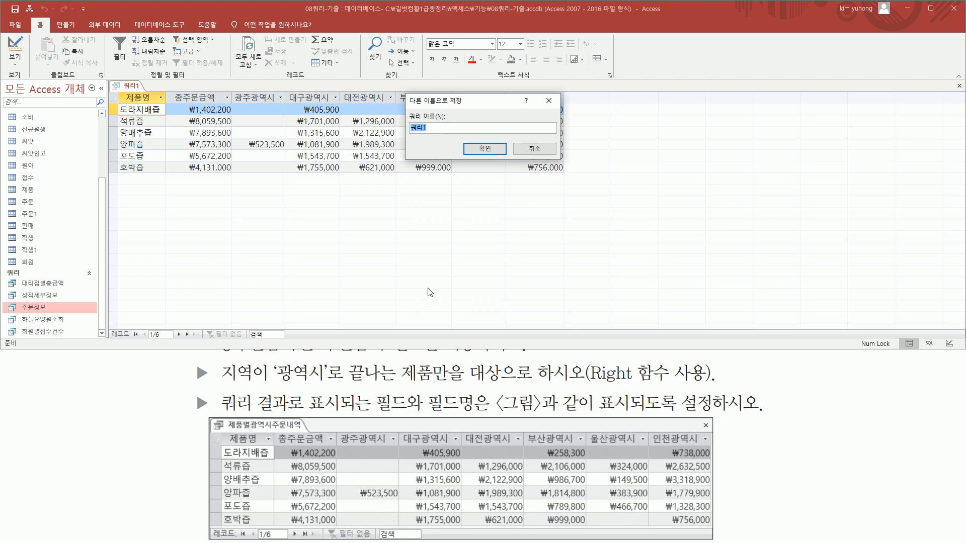
{"action": "type", "text": "제"}
{"action": "type", "text": "품별광역시"}
{"action": "type", "text": "주무"}
{"action": "type", "text": "ㄴ"}
{"action": "type", "text": "내역"}
{"action": "left_click", "coordinate": [484, 149]}
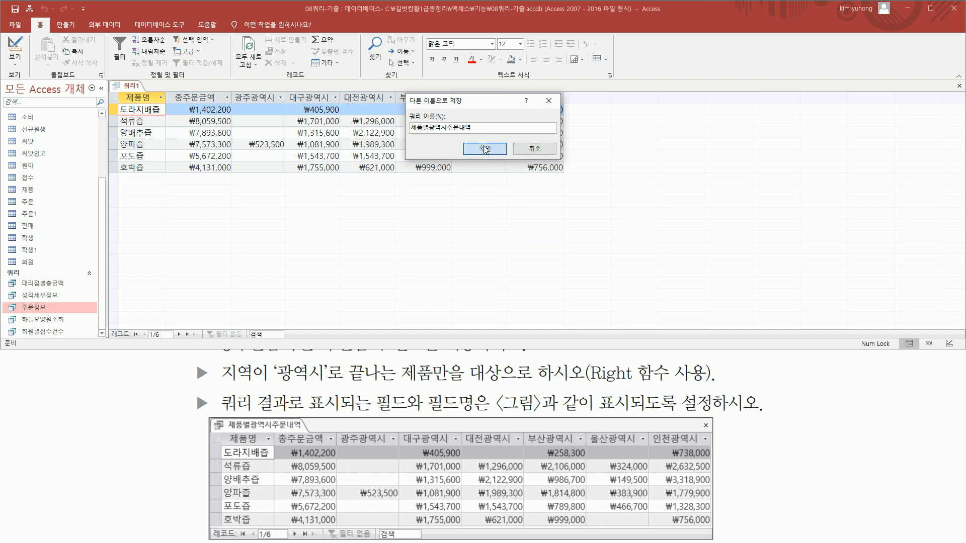
{"action": "left_click", "coordinate": [484, 148]}
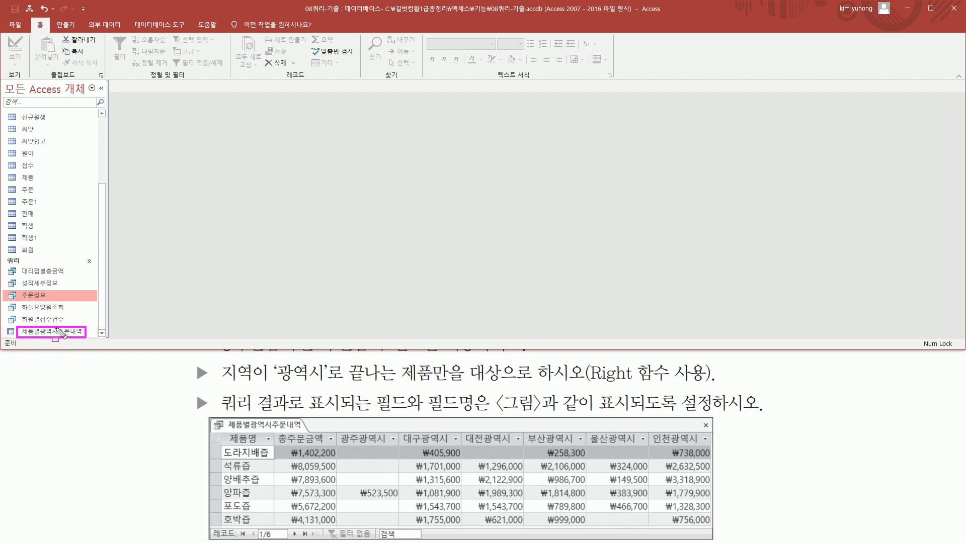
{"action": "key", "text": "Escape"}
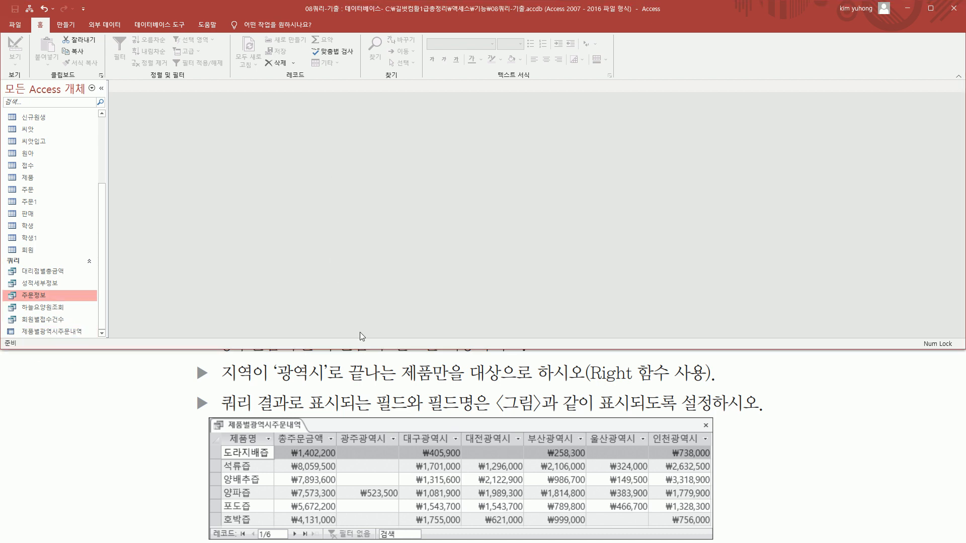
Shorten the Access window and reread the task's requirements on the crosstab query type and its source query
{"action": "left_click_drag", "start_coordinate": [365, 351], "coordinate": [365, 268]}
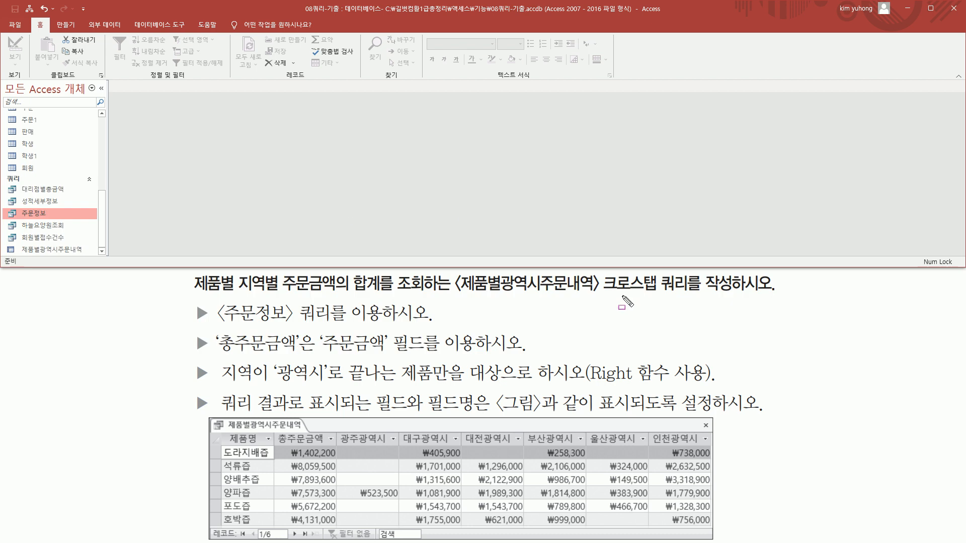
{"action": "left_click_drag", "start_coordinate": [601, 295], "coordinate": [690, 295]}
{"action": "mouse_move", "coordinate": [215, 299]}
{"action": "left_mouse_down"}
{"action": "mouse_move", "coordinate": [229, 321]}
{"action": "mouse_move", "coordinate": [333, 326]}
{"action": "left_mouse_up"}
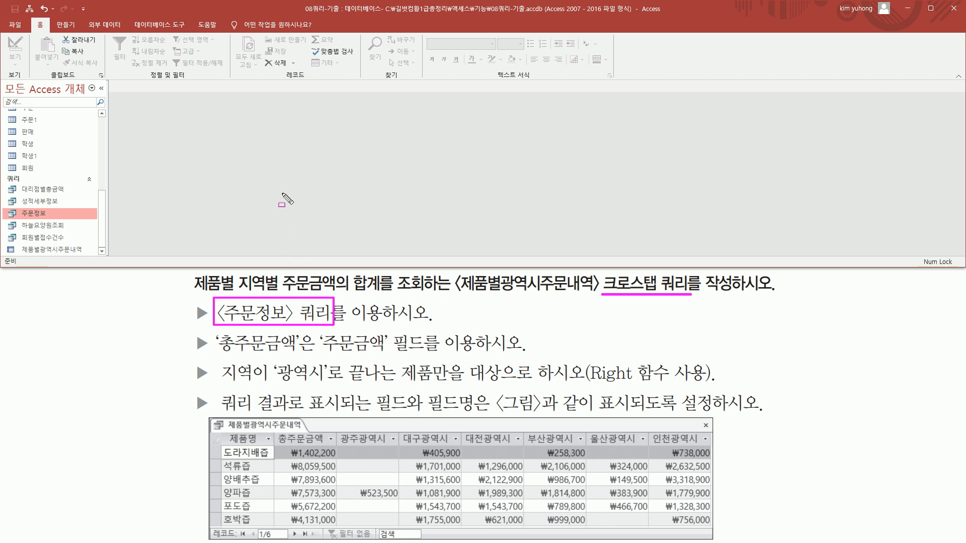
{"action": "key", "text": "Escape"}
Start a new query with the 크로스탭 쿼리 마법사 and choose the 주문정보 query as its source
{"action": "left_click", "coordinate": [66, 25]}
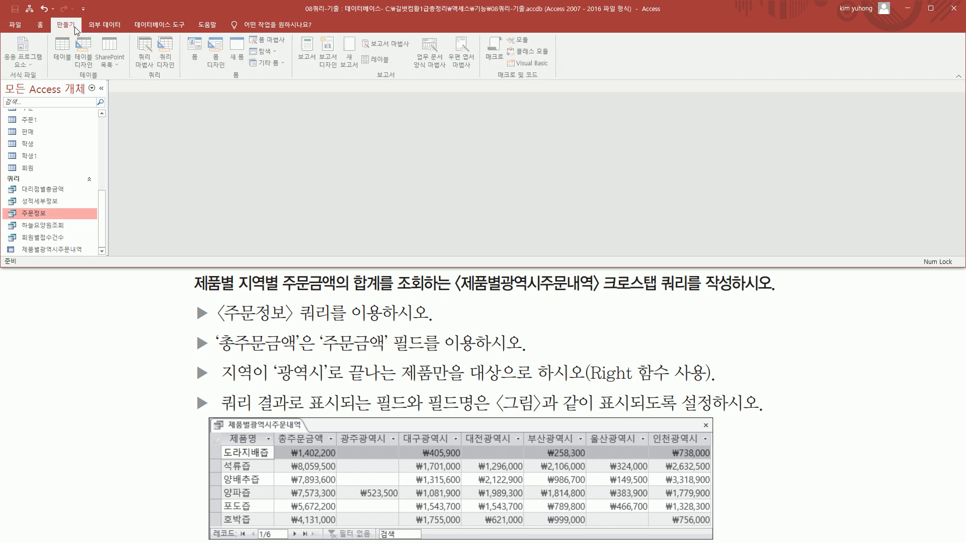
{"action": "left_click", "coordinate": [145, 67]}
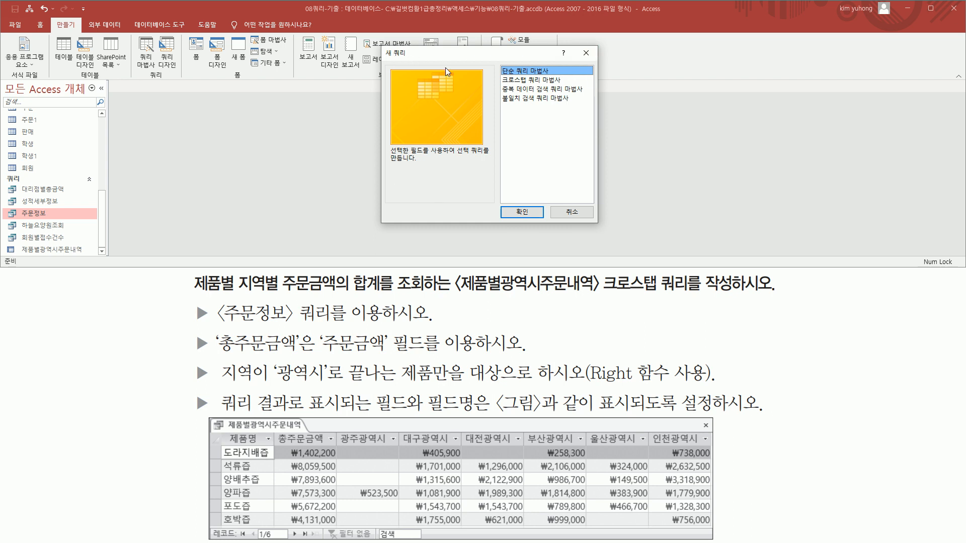
{"action": "left_click", "coordinate": [527, 81]}
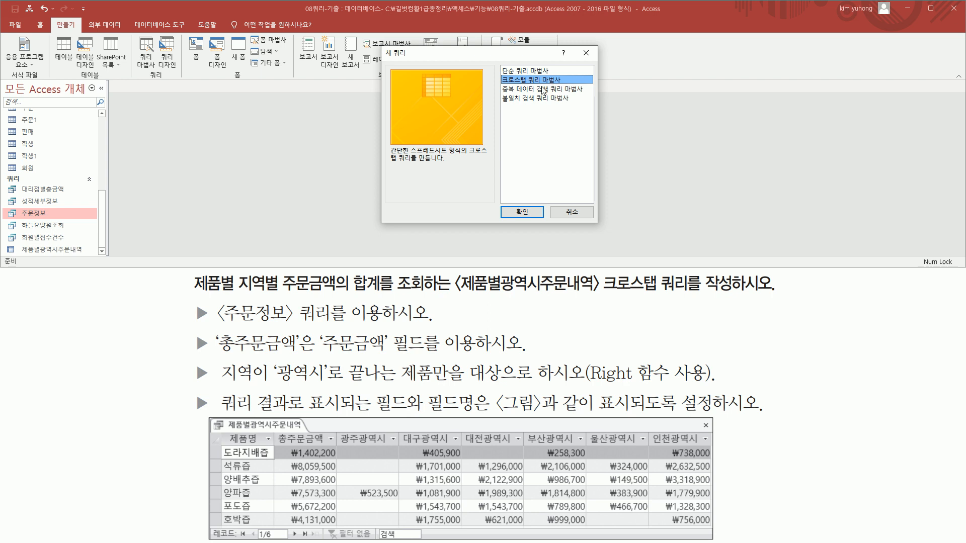
{"action": "left_click", "coordinate": [522, 213]}
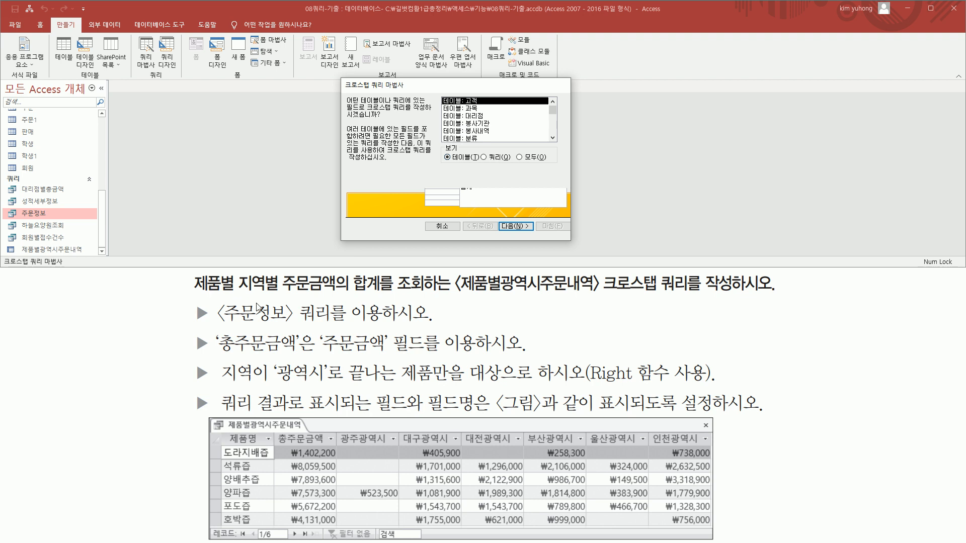
{"action": "left_click", "coordinate": [488, 158]}
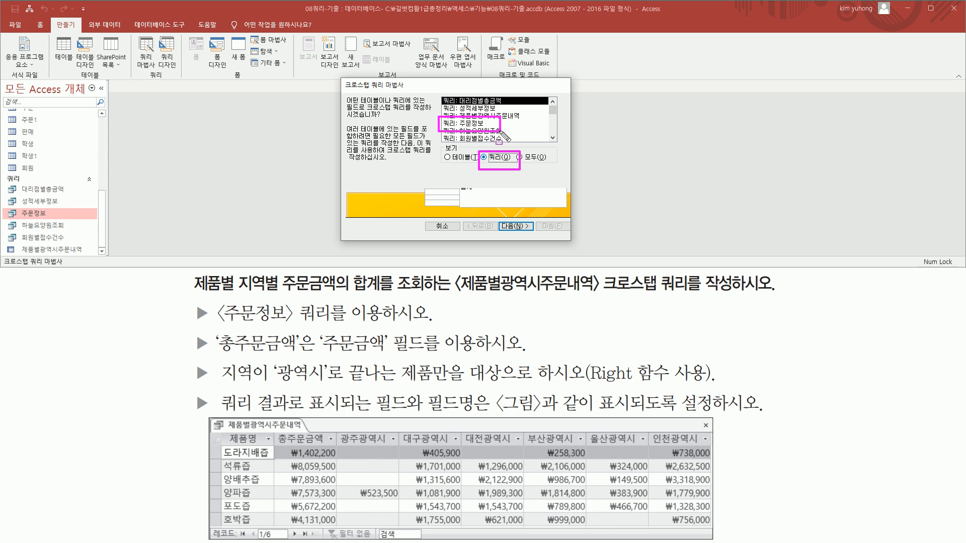
{"action": "left_click", "coordinate": [474, 123]}
{"action": "left_click", "coordinate": [515, 226]}
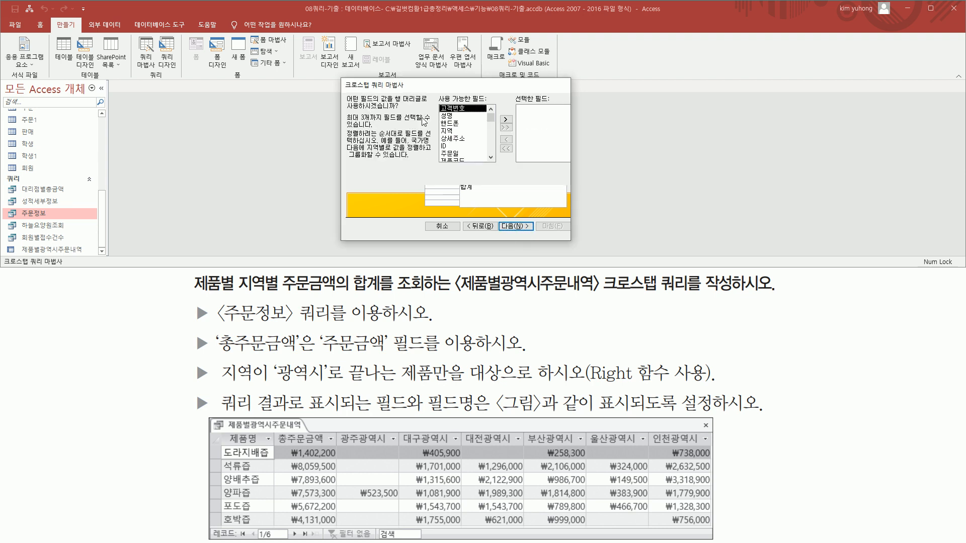
Choose 제품명 as the row heading field of the crosstab and continue to the column heading page
{"action": "left_click_drag", "start_coordinate": [391, 102], "coordinate": [424, 102]}
{"action": "key", "text": "Escape"}
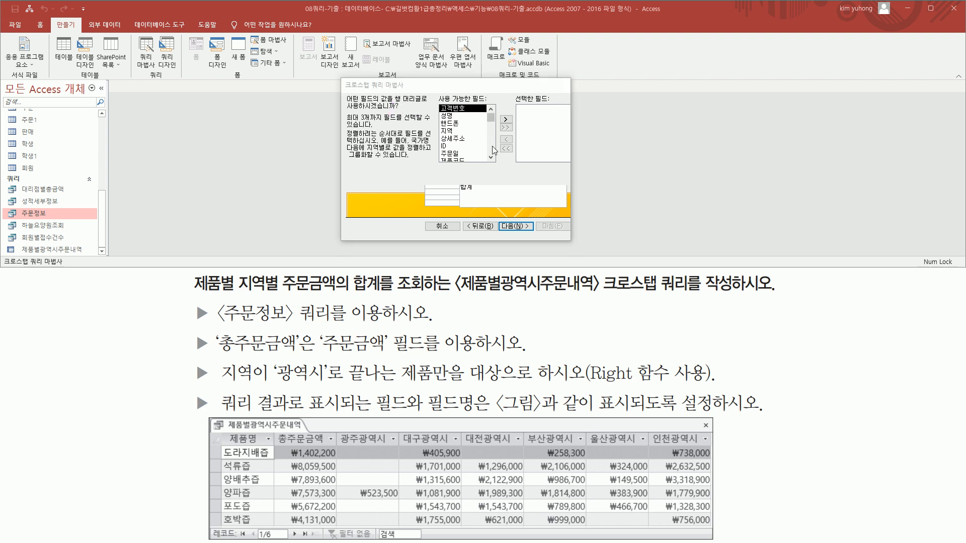
{"action": "left_click", "coordinate": [493, 145]}
{"action": "left_click", "coordinate": [458, 125]}
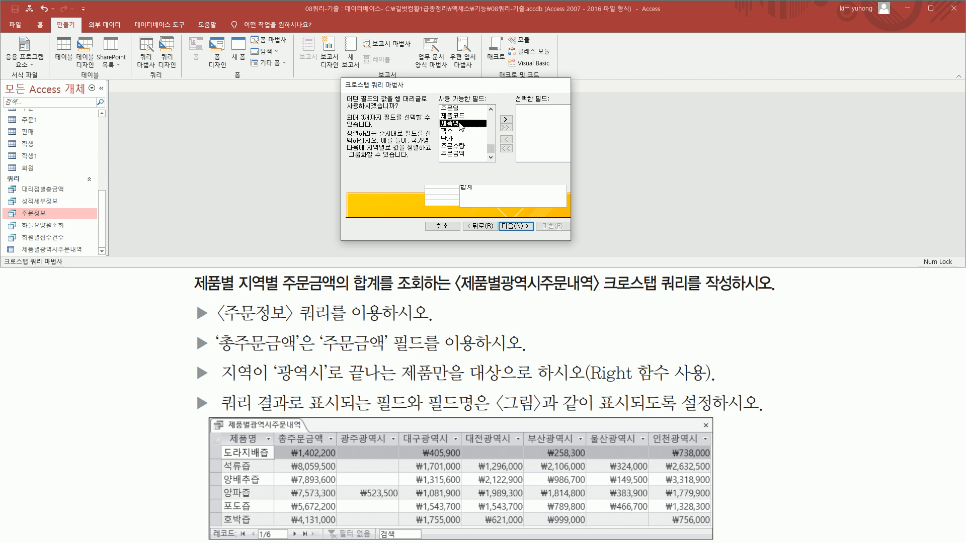
{"action": "left_click", "coordinate": [505, 121]}
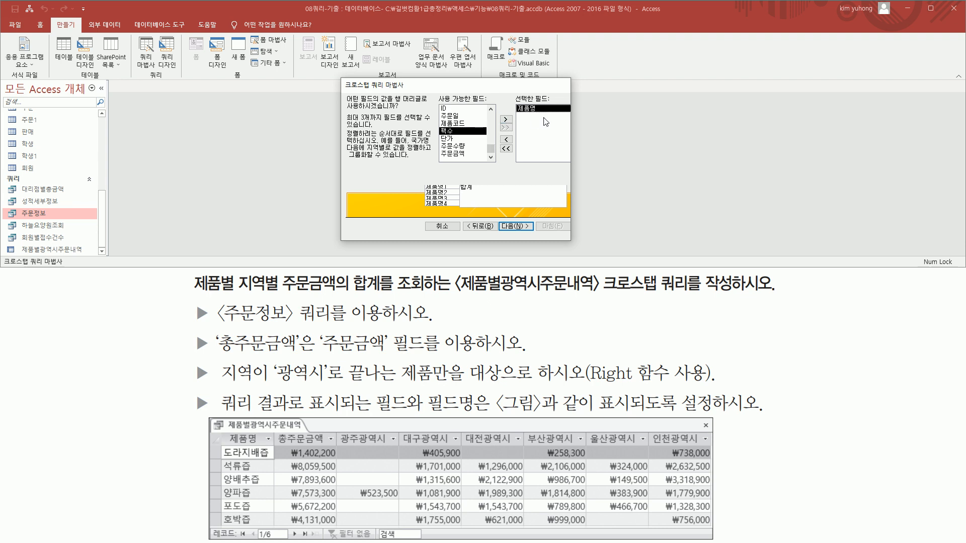
{"action": "key", "text": "ctrl+2"}
{"action": "mouse_move", "coordinate": [515, 100]}
{"action": "left_mouse_down"}
{"action": "mouse_move", "coordinate": [541, 117]}
{"action": "mouse_move", "coordinate": [516, 124]}
{"action": "left_mouse_up"}
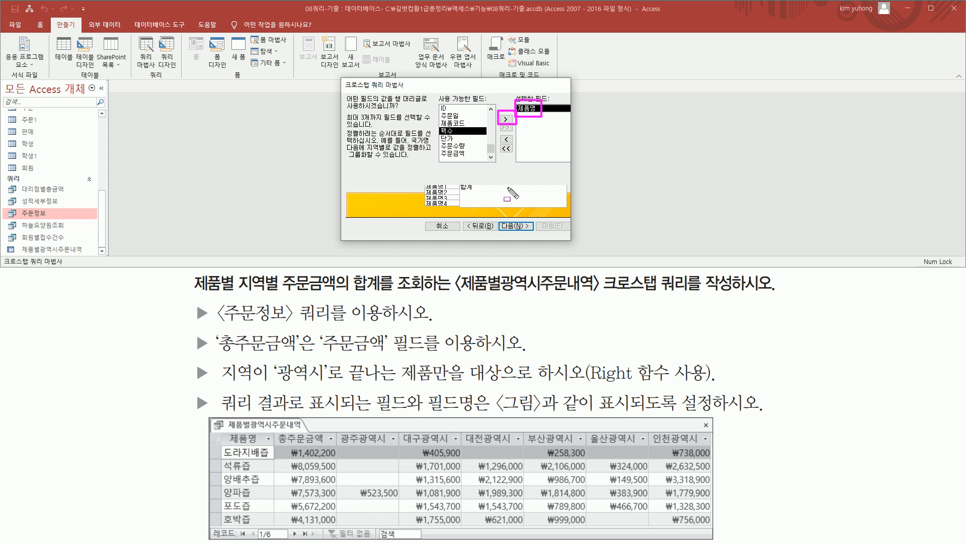
{"action": "key", "text": "Escape"}
{"action": "left_click", "coordinate": [516, 227]}
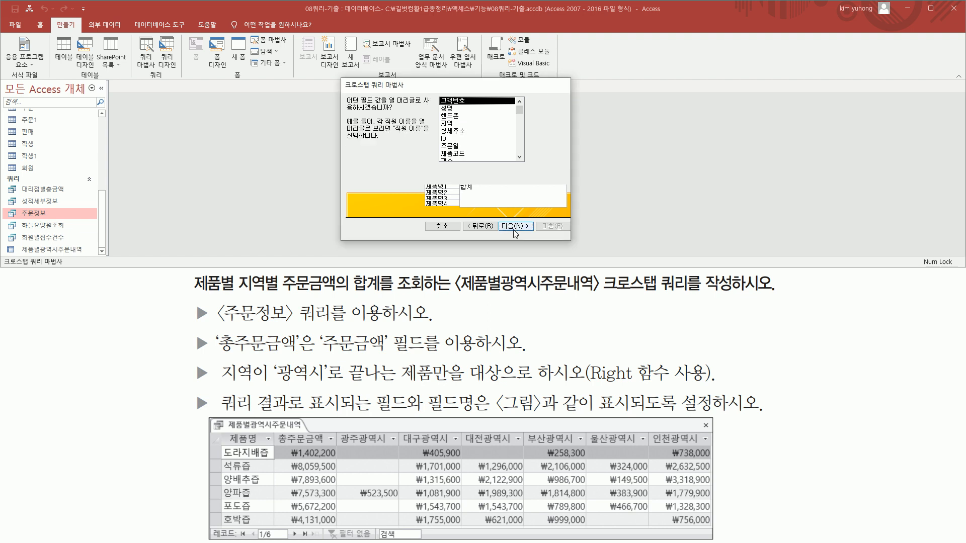
Choose 지역 as the column heading field of the crosstab and continue to the calculation page
{"action": "key", "text": "ctrl+2"}
{"action": "left_click_drag", "start_coordinate": [389, 106], "coordinate": [422, 106]}
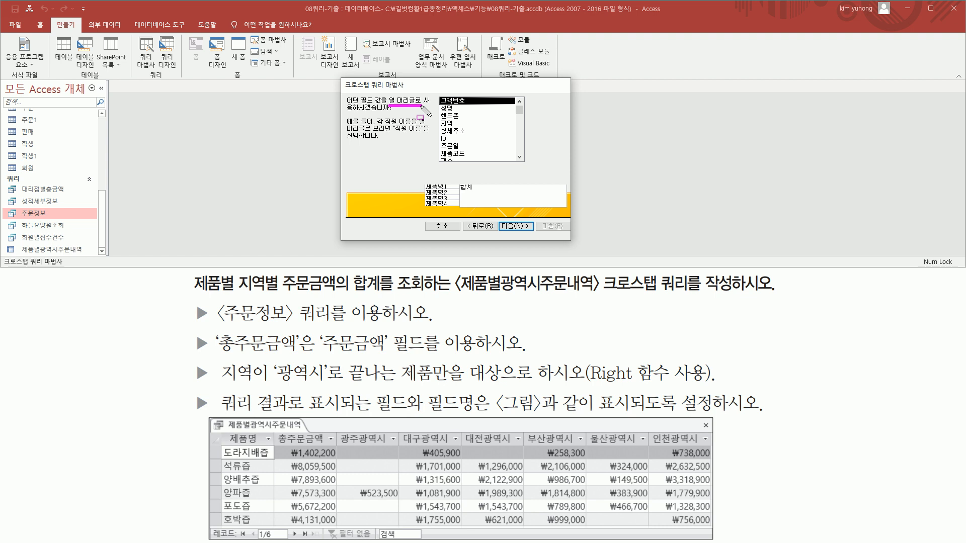
{"action": "key", "text": "Escape"}
{"action": "left_click", "coordinate": [454, 123]}
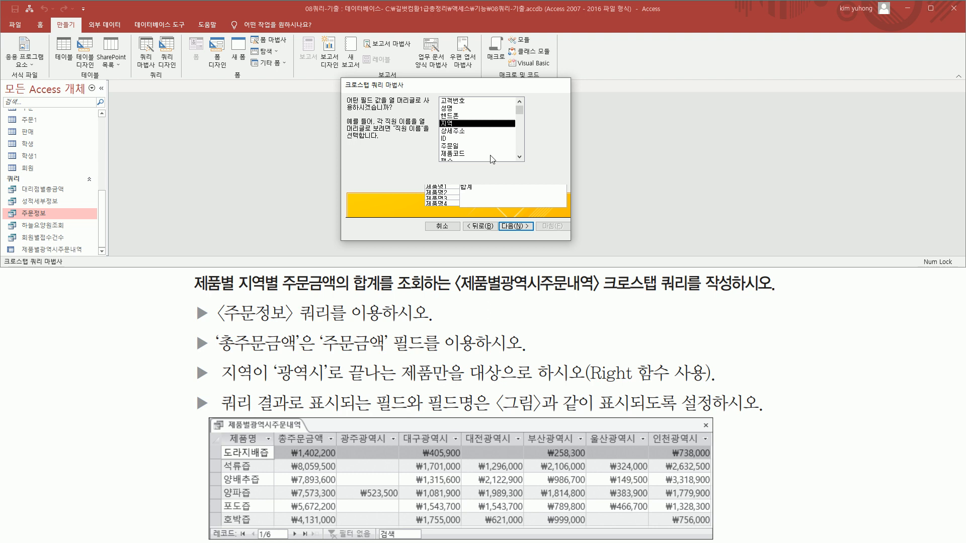
{"action": "left_click", "coordinate": [513, 226]}
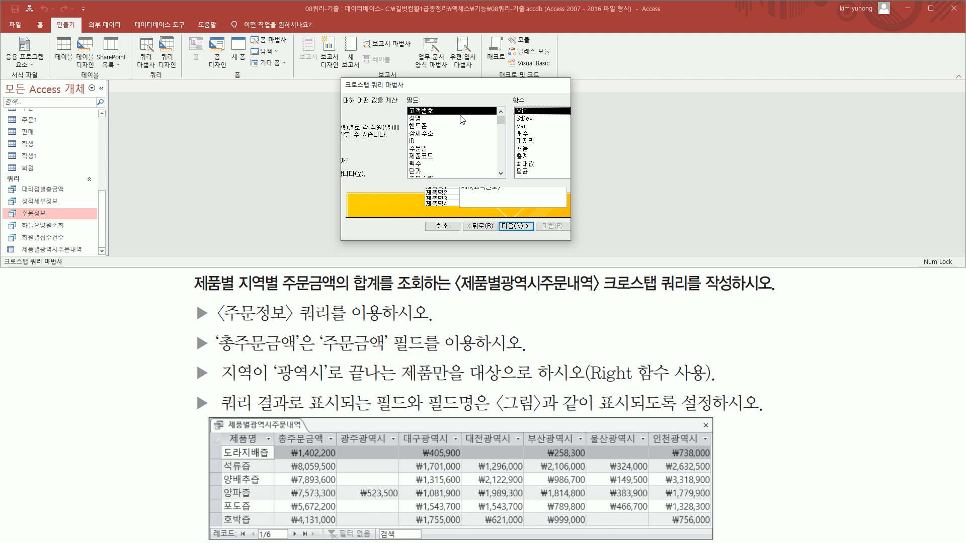
Choose 주문금액 as the crosstab's value field with the 총계 function and continue to the naming page
{"action": "scroll", "coordinate": [458, 147], "scroll_direction": "down", "scroll_amount": 1}
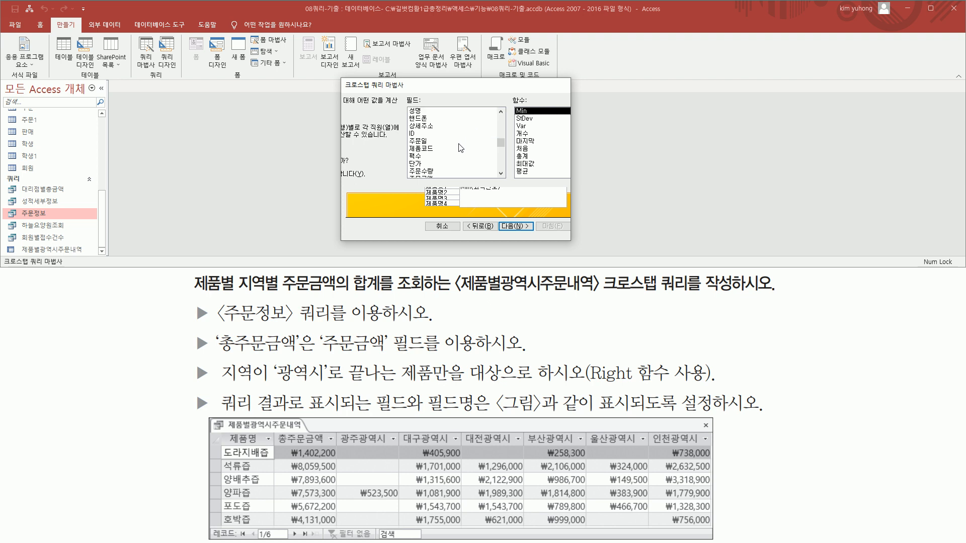
{"action": "left_click", "coordinate": [437, 172]}
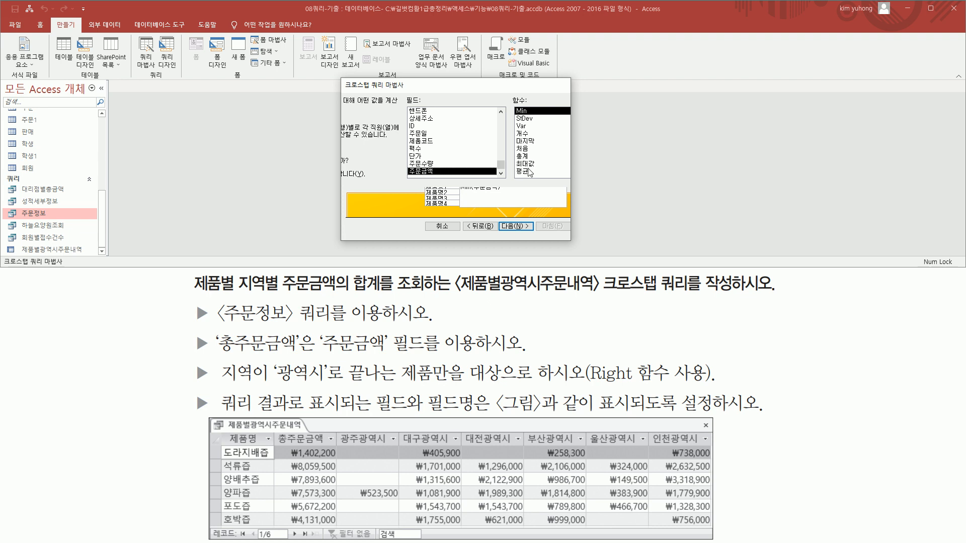
{"action": "left_click", "coordinate": [523, 156]}
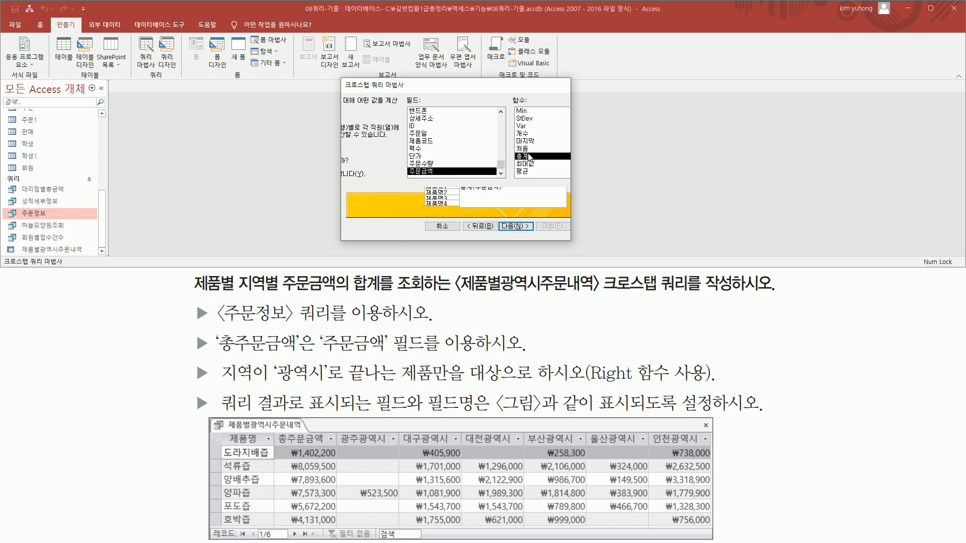
{"action": "key", "text": "ctrl+shift+d"}
{"action": "left_click_drag", "start_coordinate": [320, 163], "coordinate": [385, 181]}
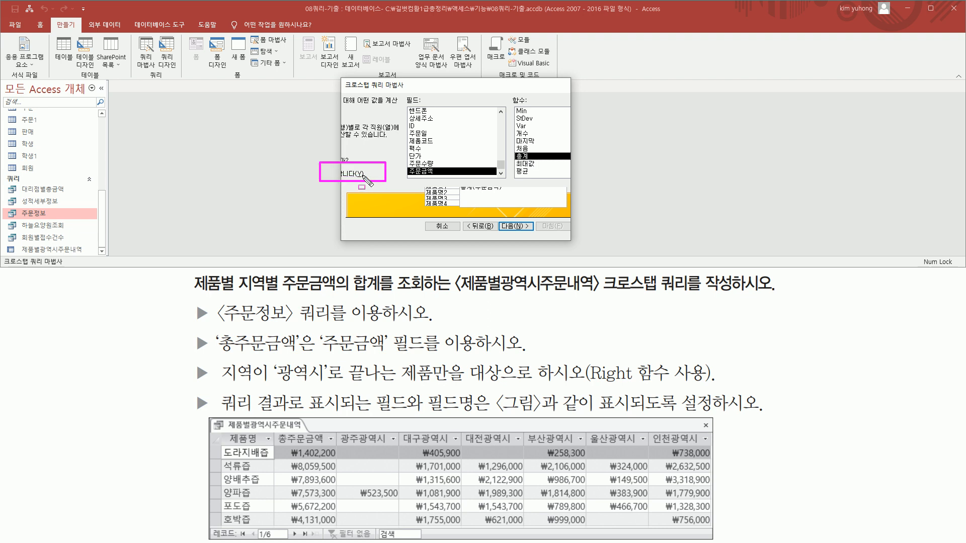
{"action": "left_click_drag", "start_coordinate": [404, 165], "coordinate": [459, 179]}
{"action": "left_click_drag", "start_coordinate": [512, 151], "coordinate": [539, 162]}
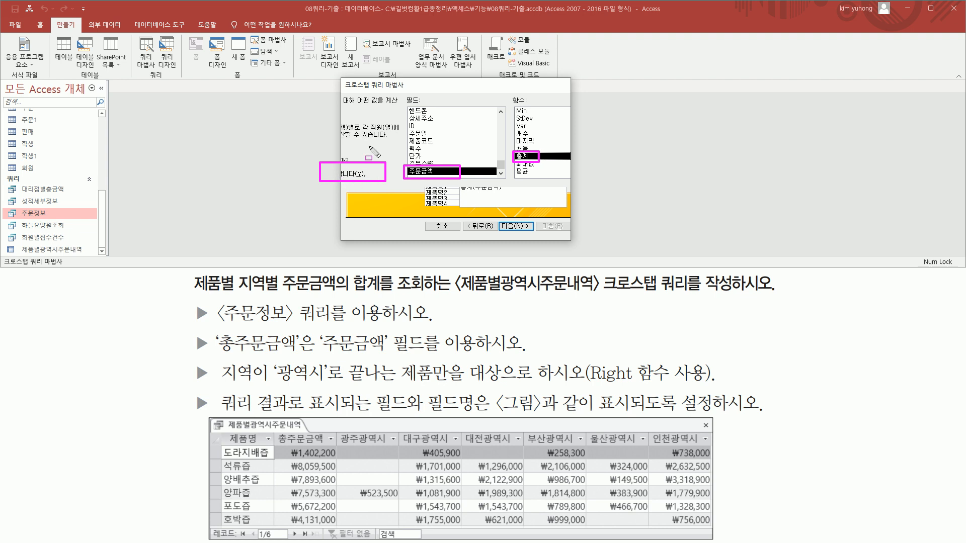
{"action": "left_click_drag", "start_coordinate": [282, 430], "coordinate": [336, 523]}
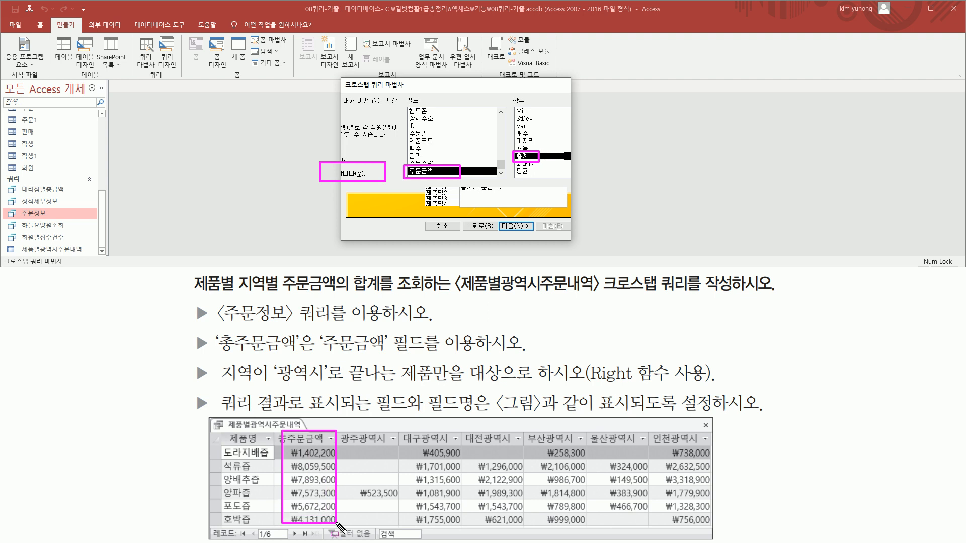
{"action": "key", "text": "Escape"}
{"action": "left_click", "coordinate": [523, 226]}
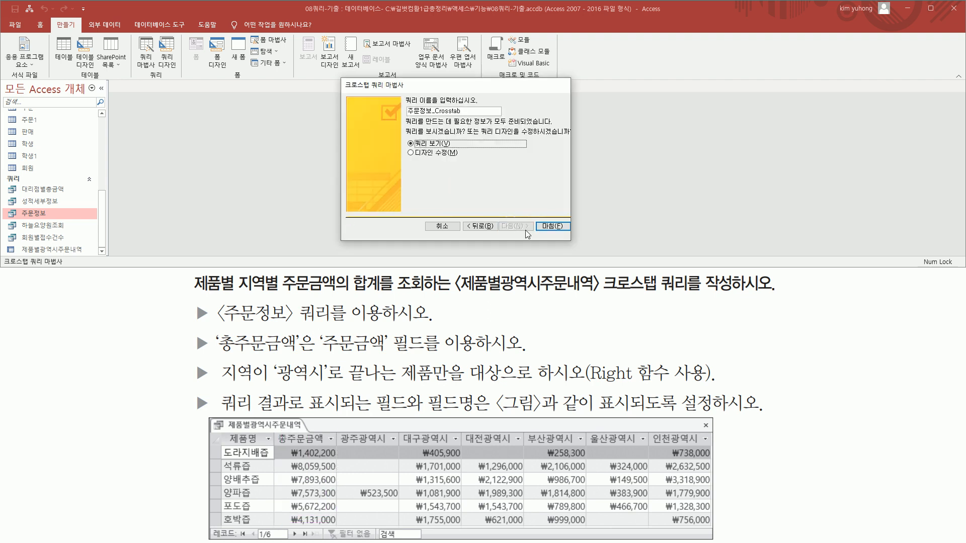
Name the crosstab query 제품별광역시주문내역1 and finish the wizard with the option to view the query
{"action": "double_click", "coordinate": [478, 110]}
{"action": "type", "text": "제"}
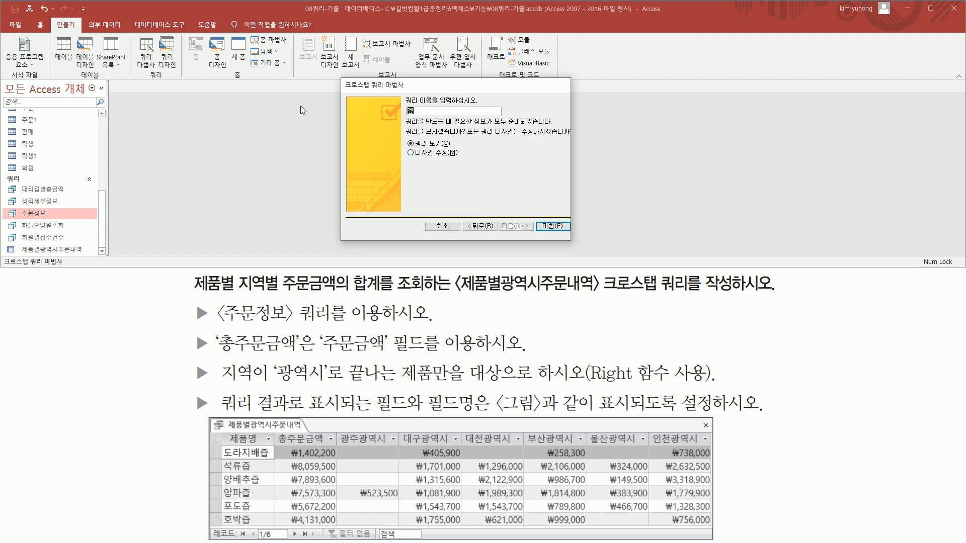
{"action": "type", "text": "품별광ㅇ"}
{"action": "type", "text": "역시주ㅁ"}
{"action": "type", "text": "문내역"}
{"action": "left_click_drag", "start_coordinate": [18, 243], "coordinate": [101, 262]}
{"action": "key", "text": "Escape"}
{"action": "left_click", "coordinate": [484, 111]}
{"action": "left_click", "coordinate": [549, 226]}
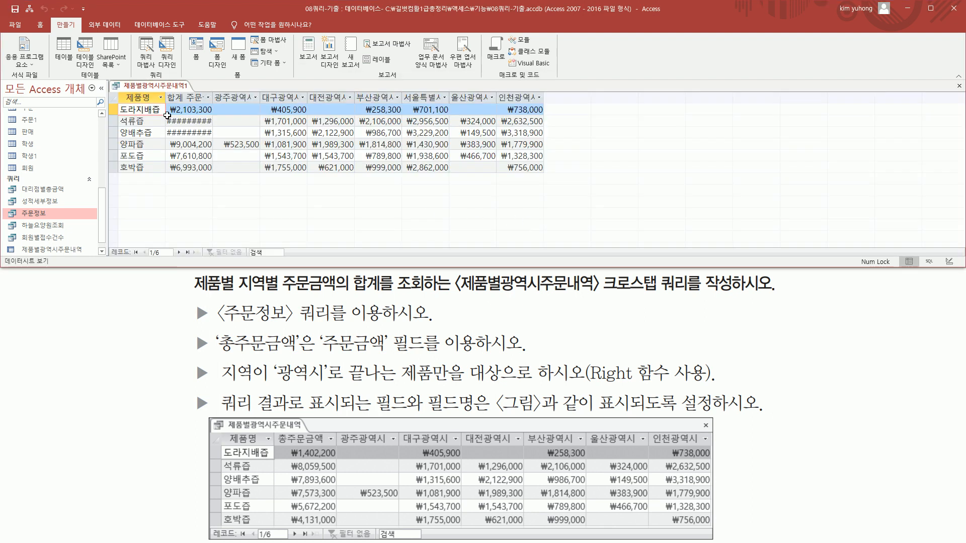
Check the datasheet against the task's requirements, open the query in Design View and enlarge its design grid
{"action": "mouse_move", "coordinate": [115, 90]}
{"action": "left_mouse_down"}
{"action": "mouse_move", "coordinate": [489, 160]}
{"action": "mouse_move", "coordinate": [552, 186]}
{"action": "left_mouse_up"}
{"action": "key", "text": "Escape"}
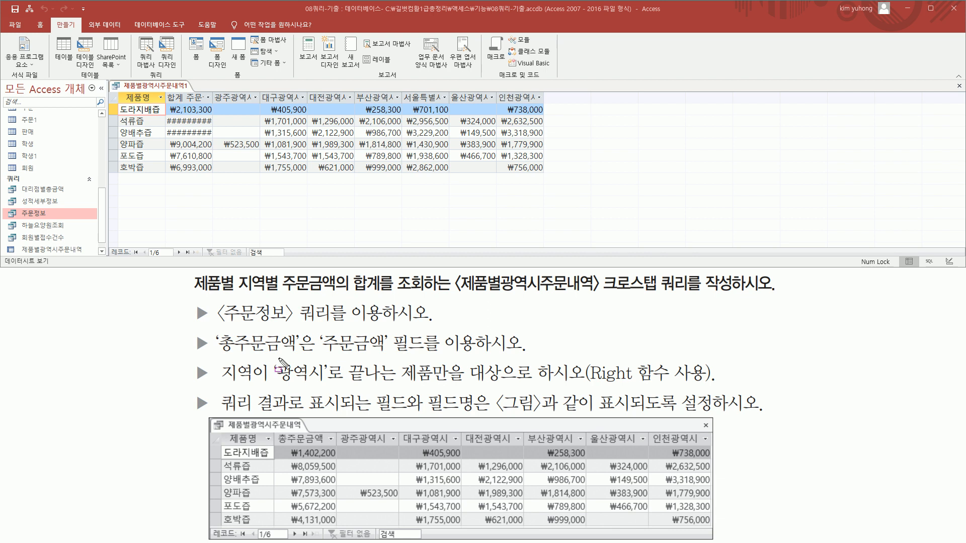
{"action": "left_click_drag", "start_coordinate": [209, 360], "coordinate": [723, 387]}
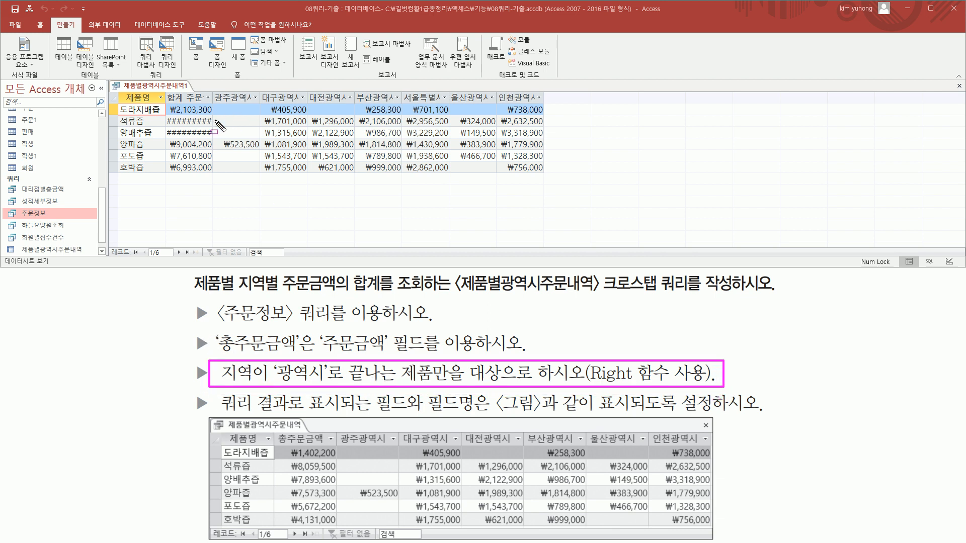
{"action": "left_click_drag", "start_coordinate": [163, 90], "coordinate": [216, 105]}
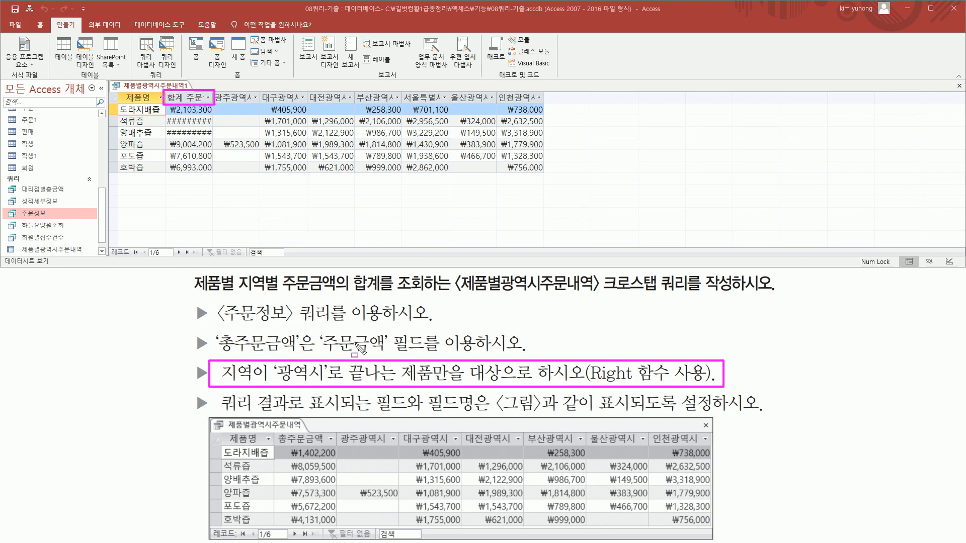
{"action": "key", "text": "Escape"}
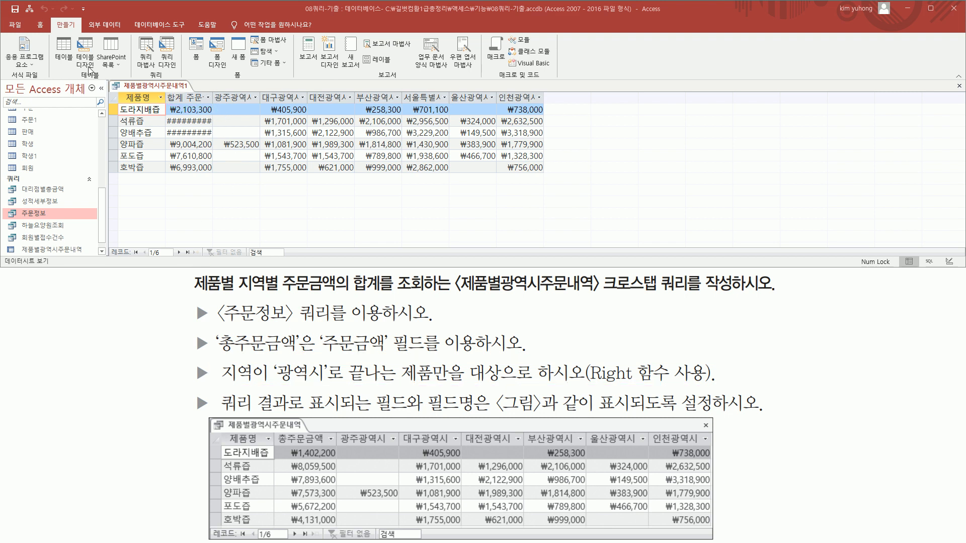
{"action": "right_click", "coordinate": [158, 88]}
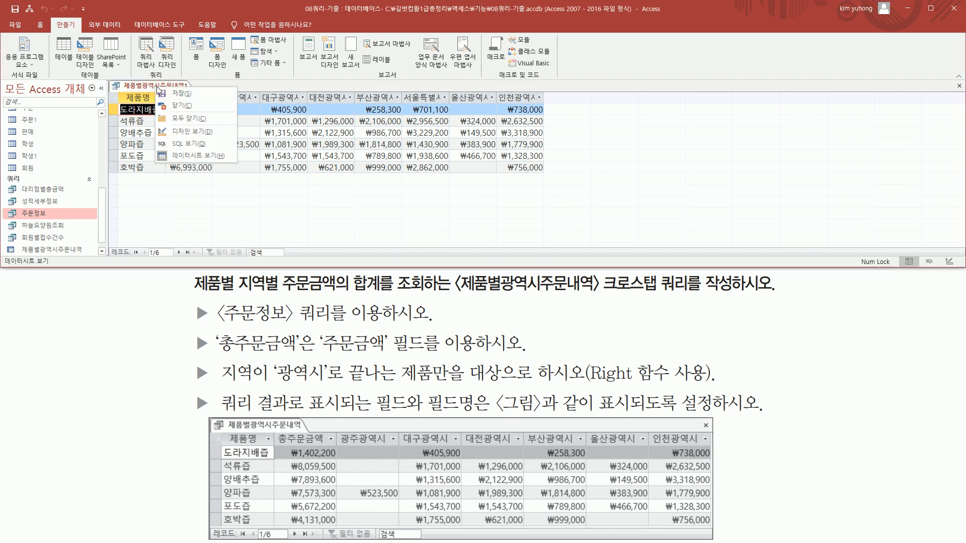
{"action": "left_click", "coordinate": [192, 133]}
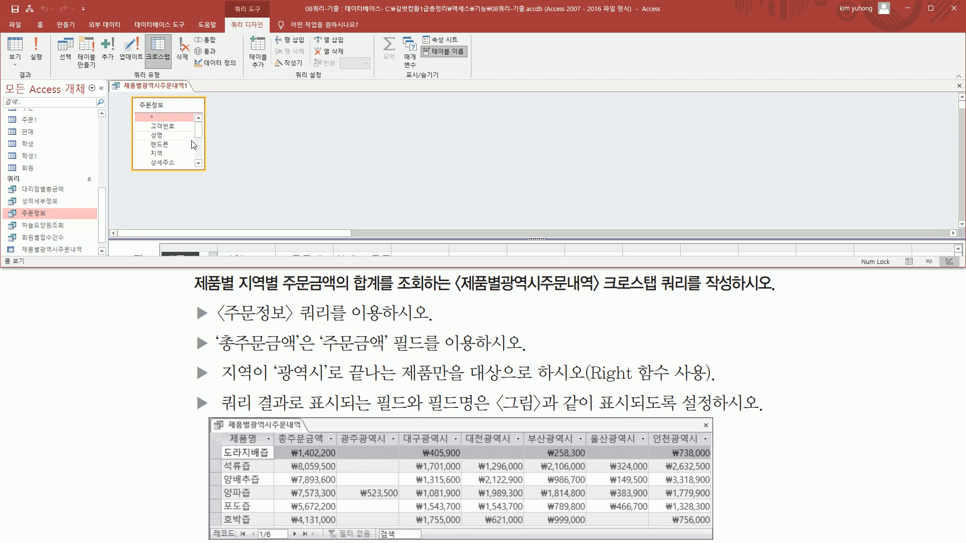
{"action": "left_click_drag", "start_coordinate": [236, 240], "coordinate": [247, 161]}
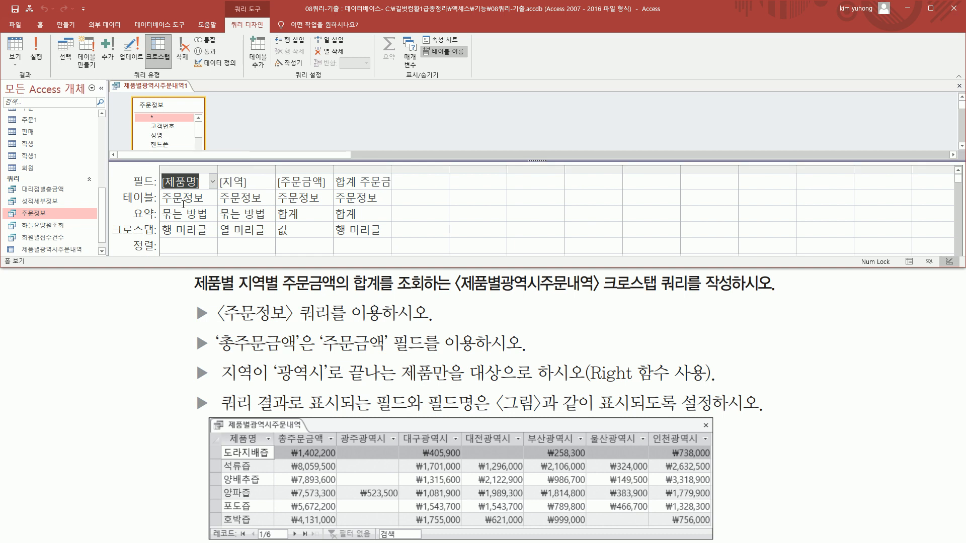
{"action": "left_click_drag", "start_coordinate": [155, 190], "coordinate": [327, 190]}
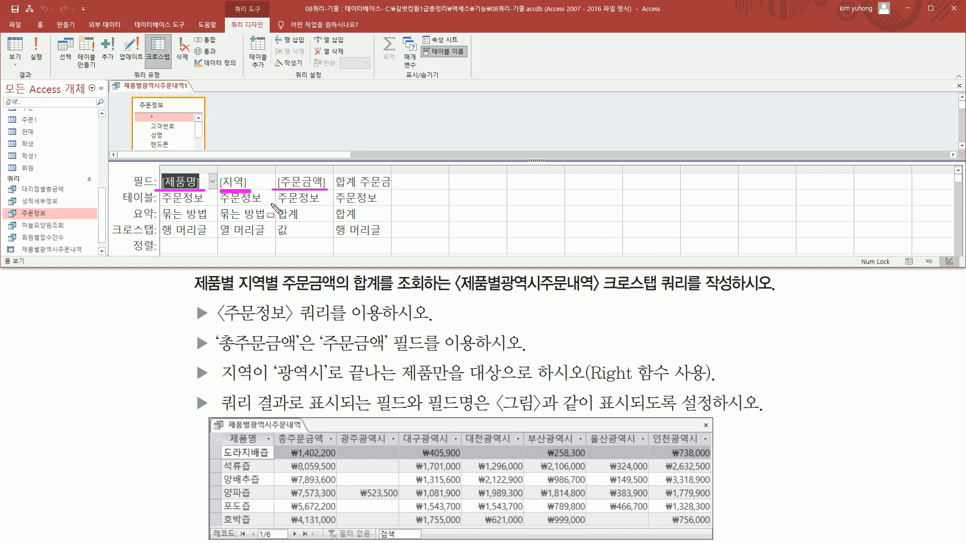
{"action": "key", "text": "Escape"}
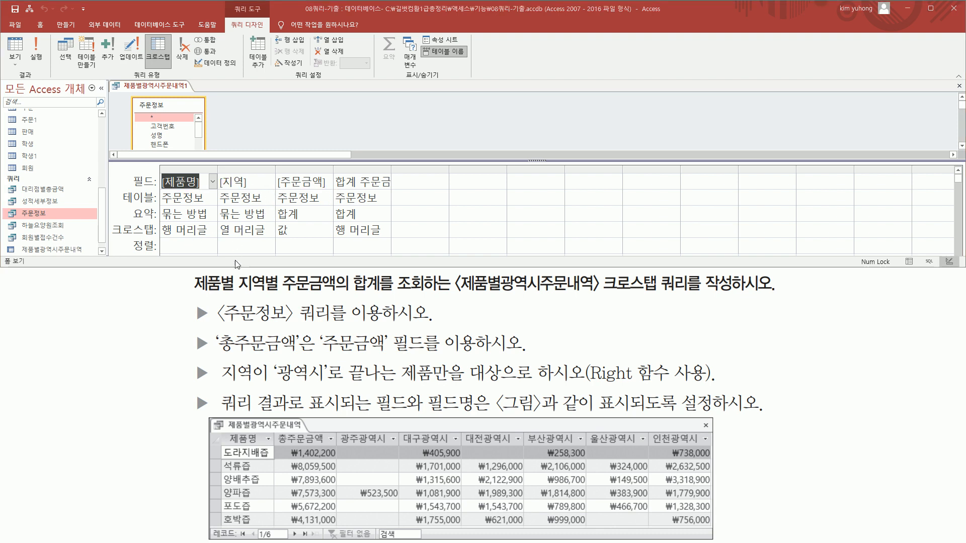
{"action": "left_click_drag", "start_coordinate": [239, 267], "coordinate": [239, 331]}
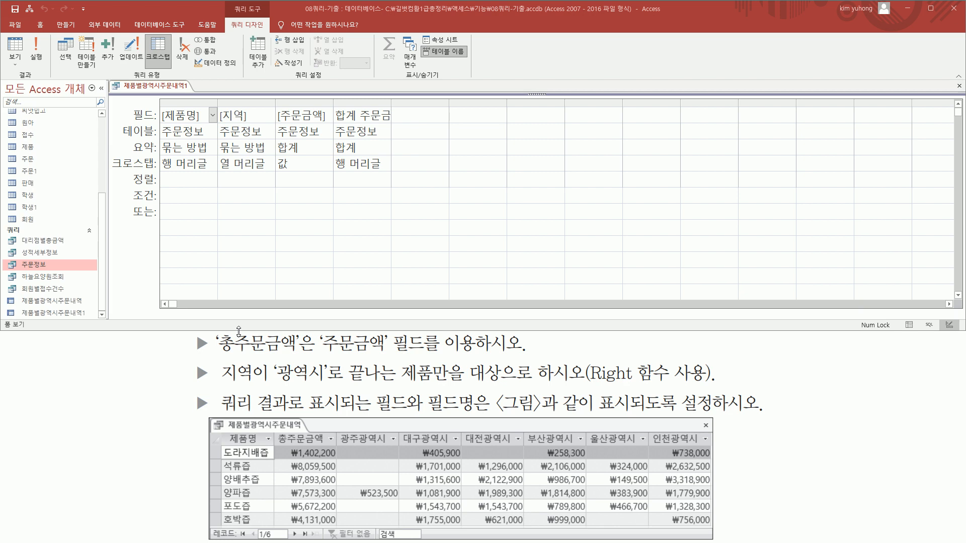
Enter the criterion Right([지역],3)="광역시" for the 지역 column and widen the column to fit it
{"action": "left_click", "coordinate": [265, 200]}
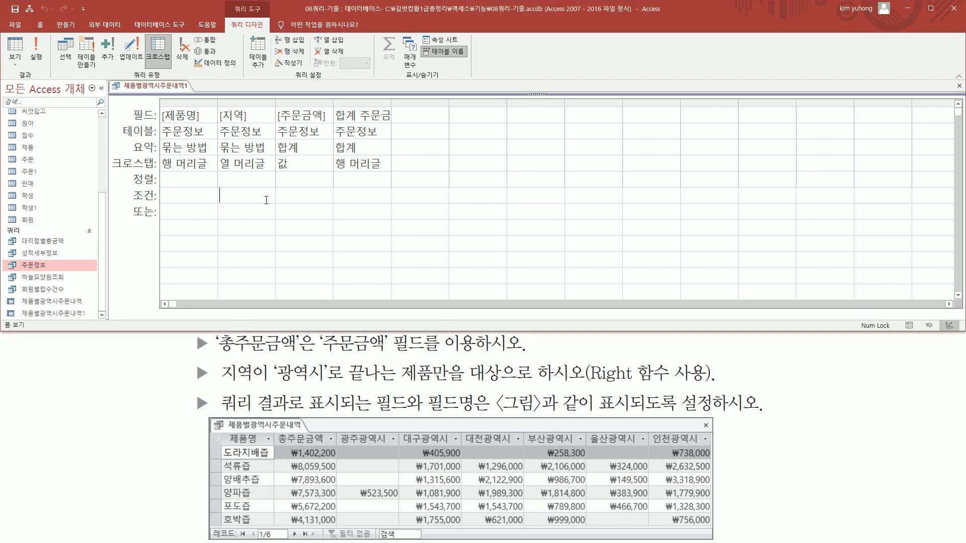
{"action": "type", "text": "right([wldu"}
{"action": "key", "text": "BackSpace"}
{"action": "key", "text": "BackSpace"}
{"action": "key", "text": "BackSpace"}
{"action": "key", "text": "BackSpace"}
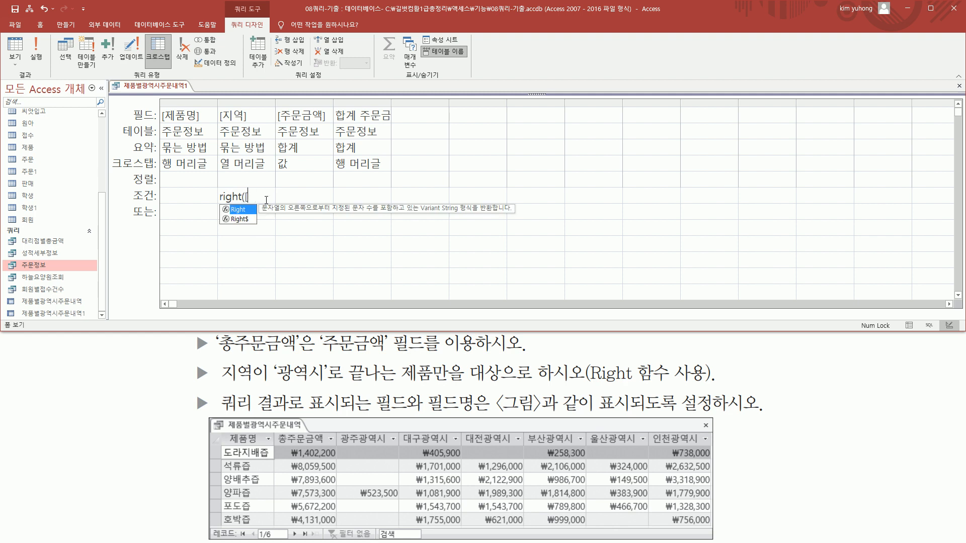
{"action": "type", "text": "지역]"}
{"action": "left_click_drag", "start_coordinate": [275, 102], "coordinate": [328, 102]}
{"action": "type", "text": ","}
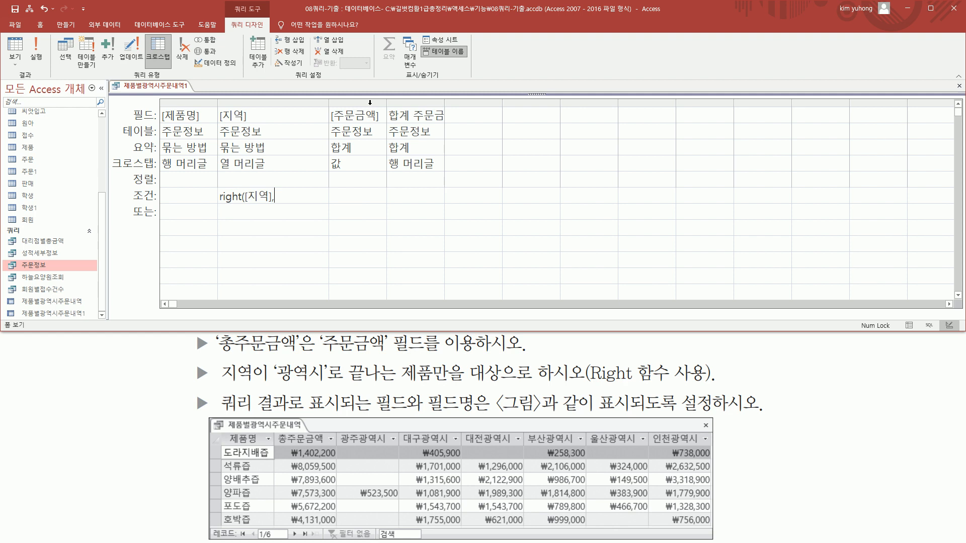
{"action": "type", "text": "3)=\"광역시\""}
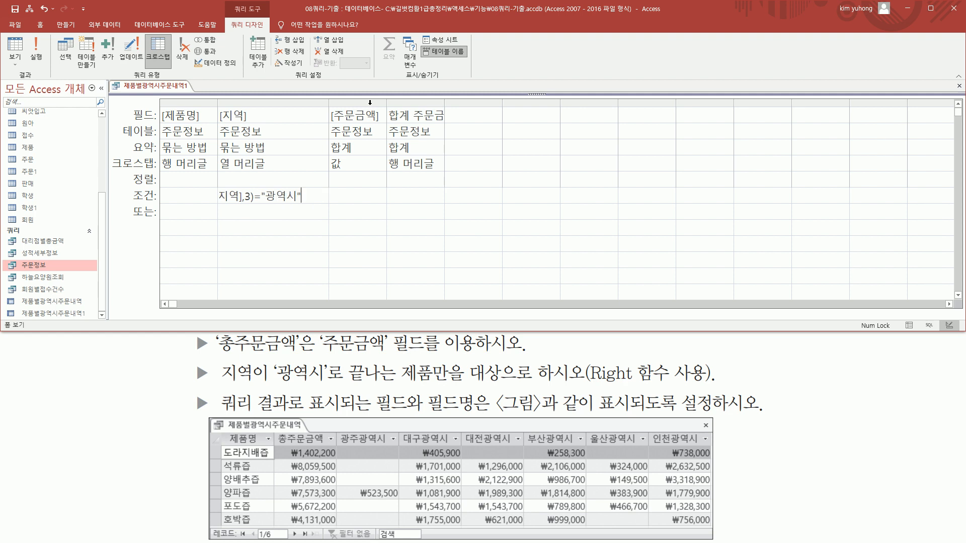
{"action": "left_click_drag", "start_coordinate": [328, 100], "coordinate": [343, 100]}
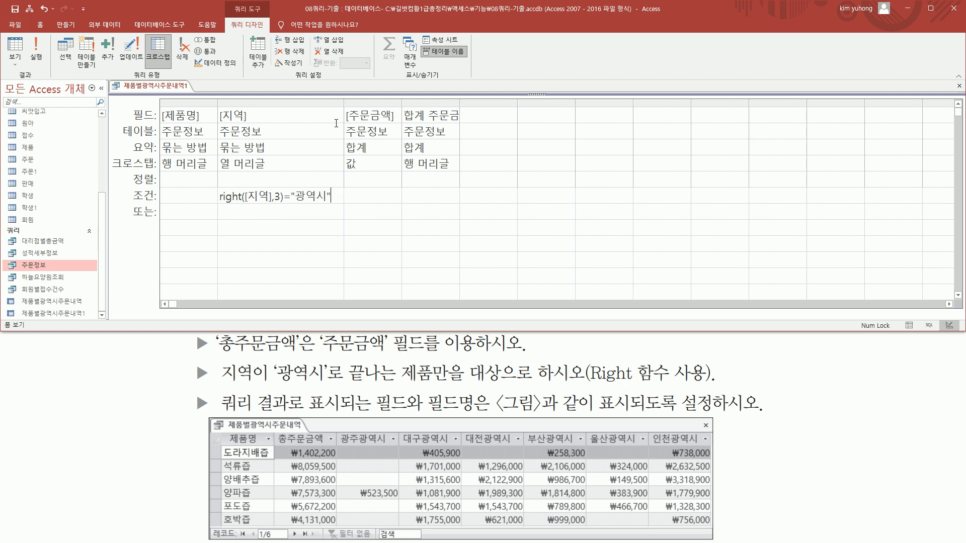
{"action": "left_click", "coordinate": [289, 200]}
Widen the total row-heading column and change its field name to 총주문금액, keeping [주문금액] as its source
{"action": "key", "text": "ctrl+2"}
{"action": "left_click_drag", "start_coordinate": [278, 431], "coordinate": [333, 445]}
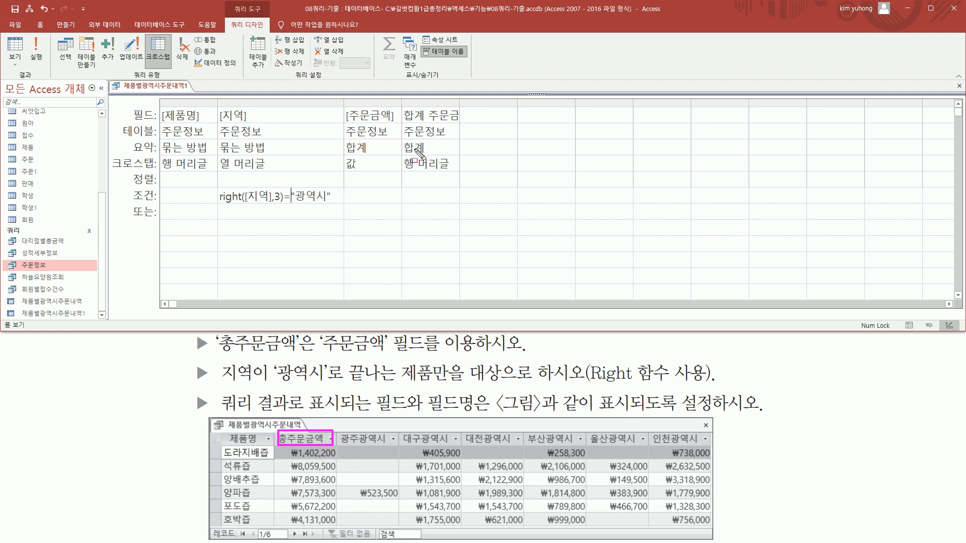
{"action": "left_click_drag", "start_coordinate": [403, 105], "coordinate": [468, 122]}
{"action": "left_click_drag", "start_coordinate": [403, 153], "coordinate": [457, 172]}
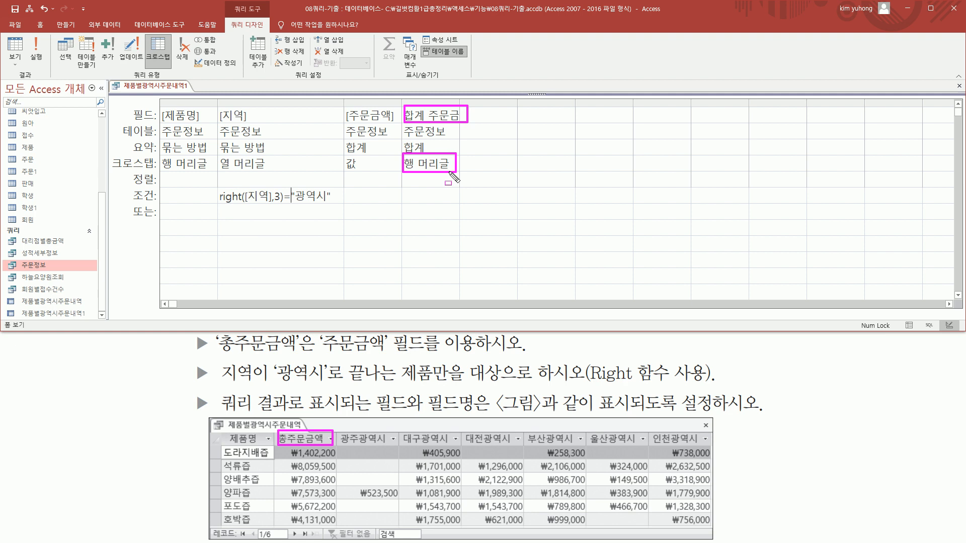
{"action": "key", "text": "Escape"}
{"action": "left_click", "coordinate": [432, 115]}
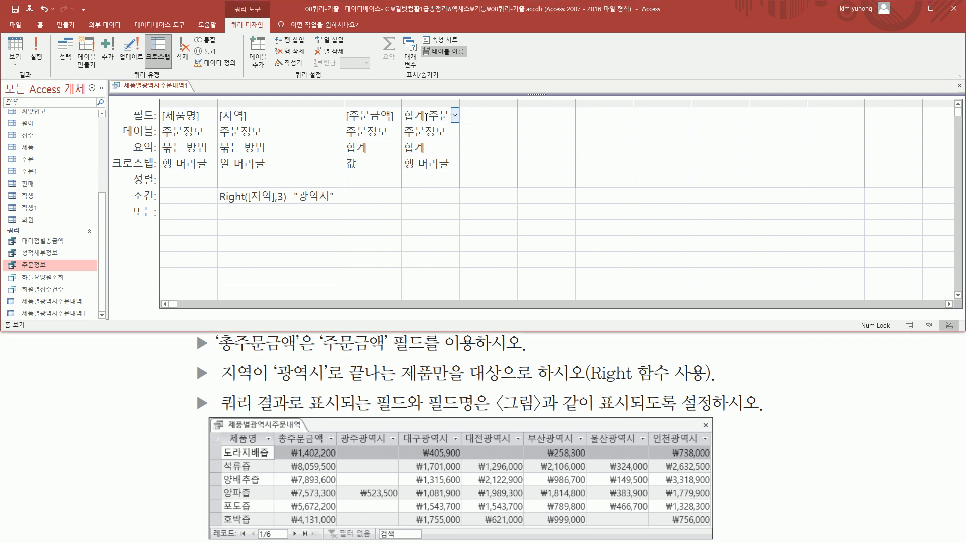
{"action": "left_click_drag", "start_coordinate": [459, 103], "coordinate": [557, 102]}
{"action": "left_click_drag", "start_coordinate": [468, 115], "coordinate": [371, 116]}
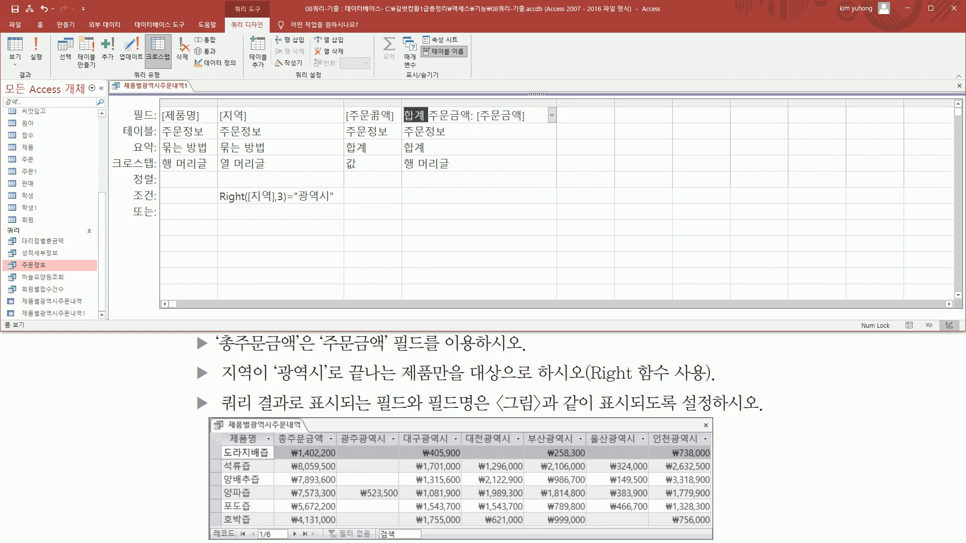
{"action": "type", "text": "총"}
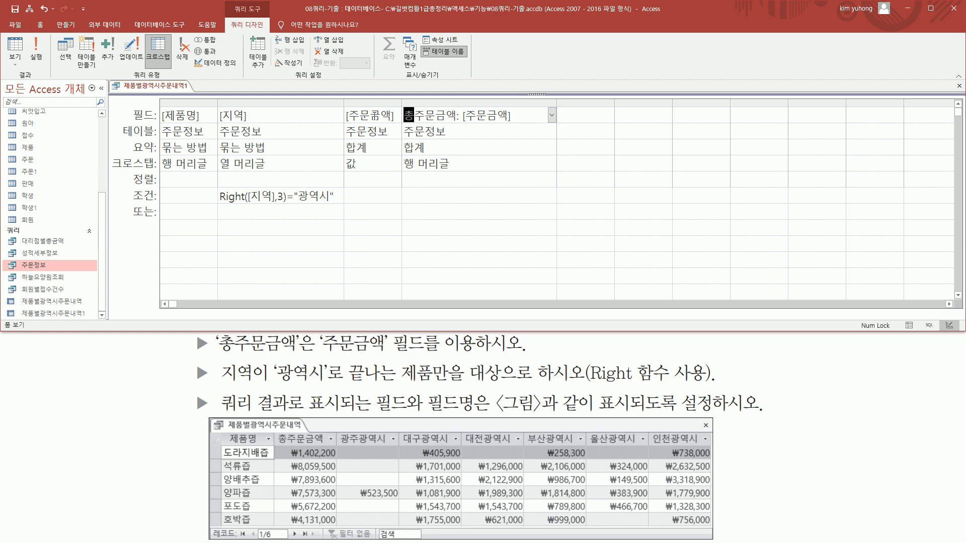
{"action": "left_click", "coordinate": [461, 128]}
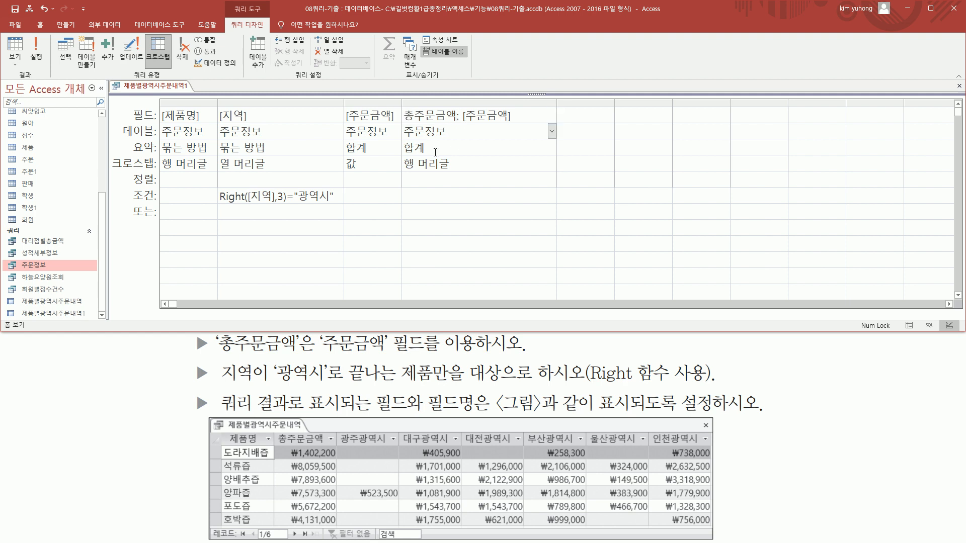
Run the query, widen the 총주문금액 column and compare the headings and values with the task's sample result
{"action": "left_click", "coordinate": [33, 50]}
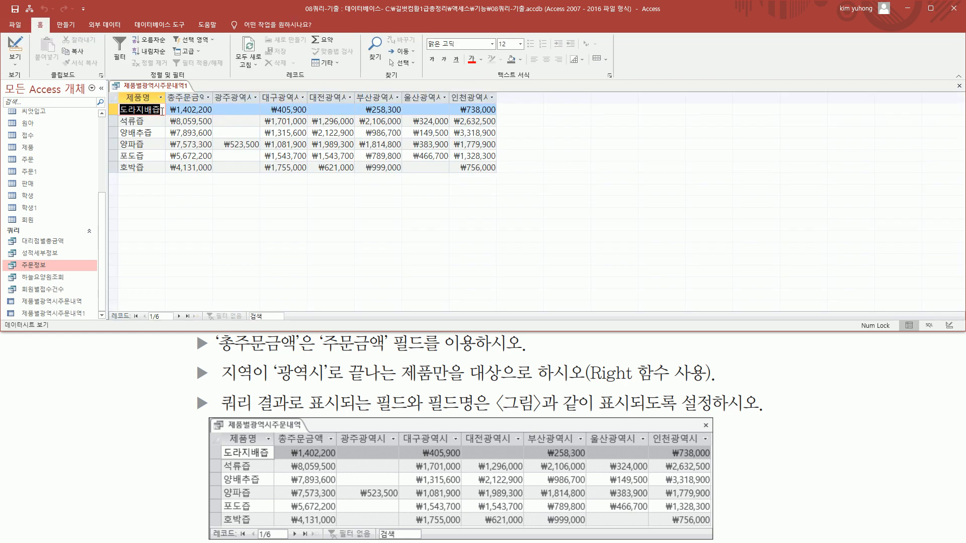
{"action": "left_click_drag", "start_coordinate": [212, 95], "coordinate": [227, 96]}
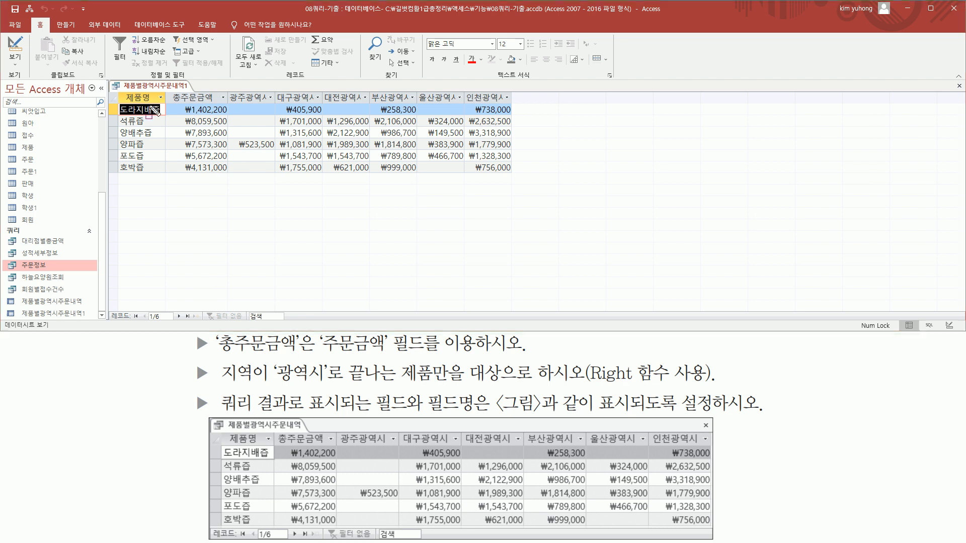
{"action": "left_click_drag", "start_coordinate": [121, 92], "coordinate": [158, 174]}
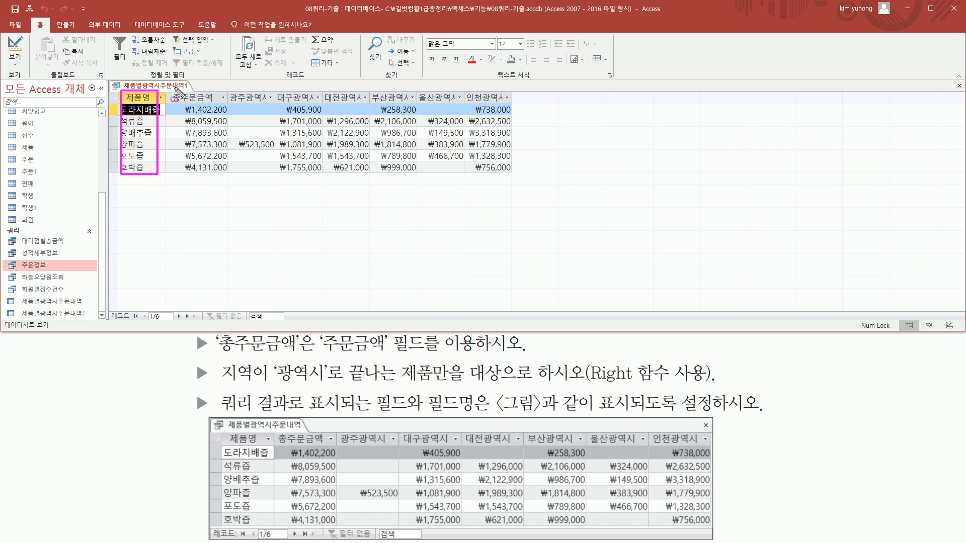
{"action": "mouse_move", "coordinate": [233, 87]}
{"action": "left_mouse_down"}
{"action": "mouse_move", "coordinate": [260, 103]}
{"action": "mouse_move", "coordinate": [520, 104]}
{"action": "left_mouse_up"}
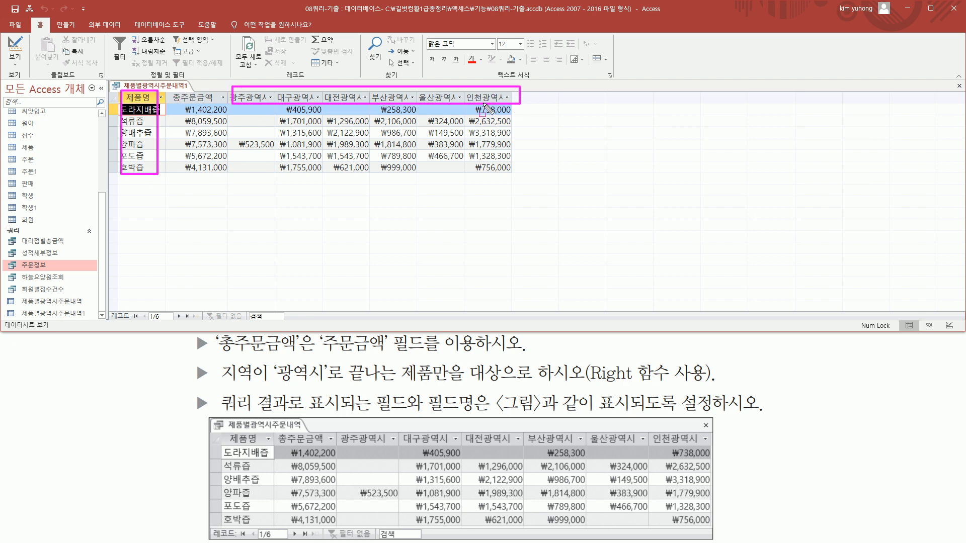
{"action": "mouse_move", "coordinate": [169, 89]}
{"action": "left_mouse_down"}
{"action": "mouse_move", "coordinate": [225, 104]}
{"action": "mouse_move", "coordinate": [225, 173]}
{"action": "left_mouse_up"}
{"action": "left_click_drag", "start_coordinate": [238, 107], "coordinate": [507, 178]}
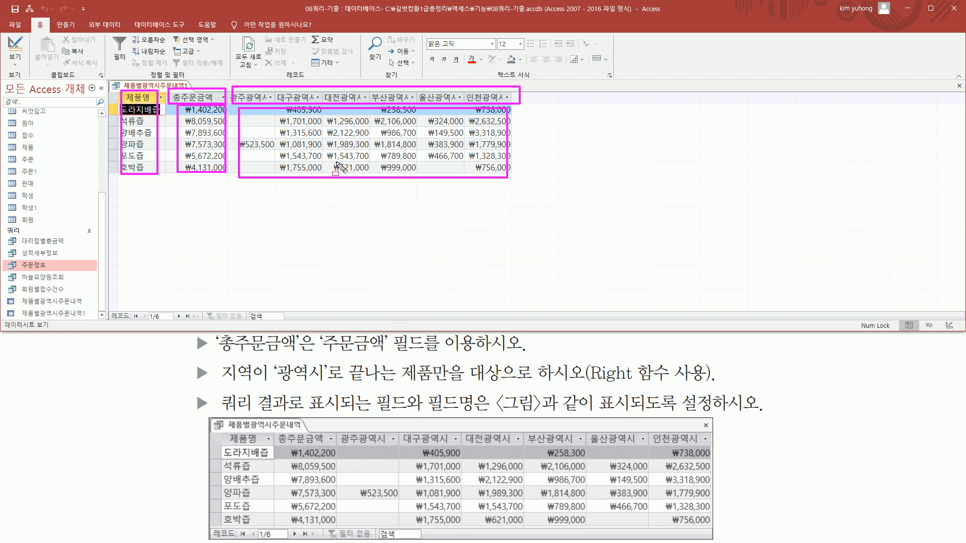
Close the 제품별광역시주문내역1 query and save the changes made to its design
{"action": "key", "text": "Escape"}
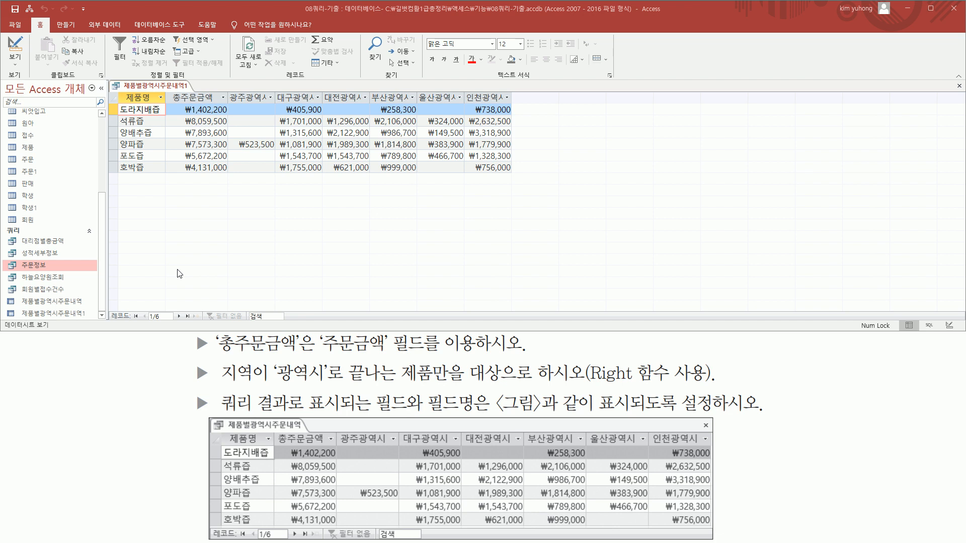
{"action": "left_click", "coordinate": [958, 86]}
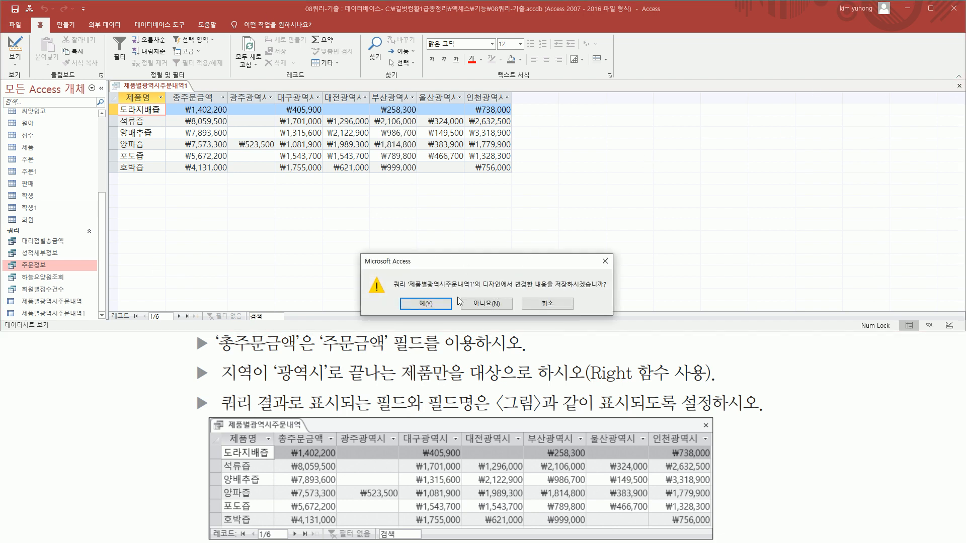
{"action": "left_click", "coordinate": [427, 304]}
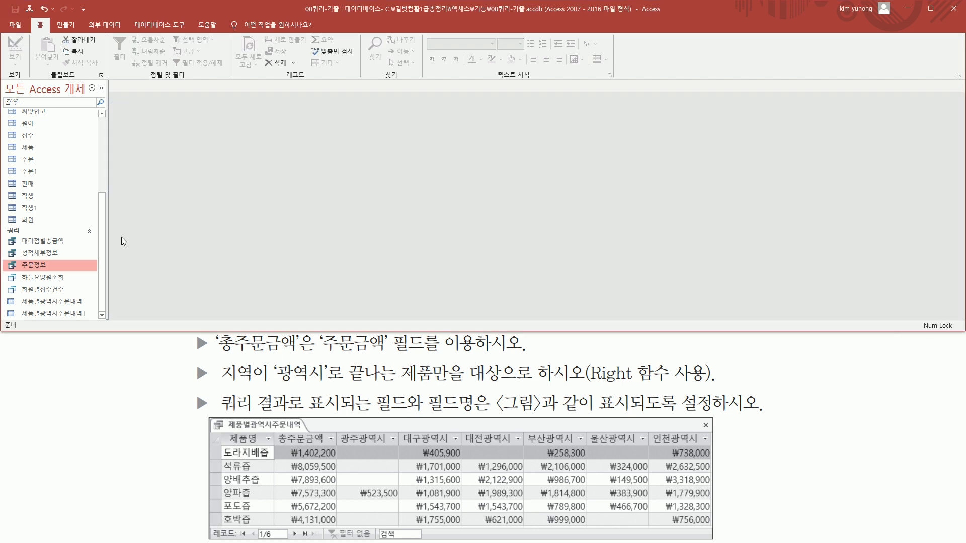
Delete the practice query 제품별광역시주문내역1 from the database, keeping the original 제품별광역시주문내역 query
{"action": "left_click", "coordinate": [34, 314]}
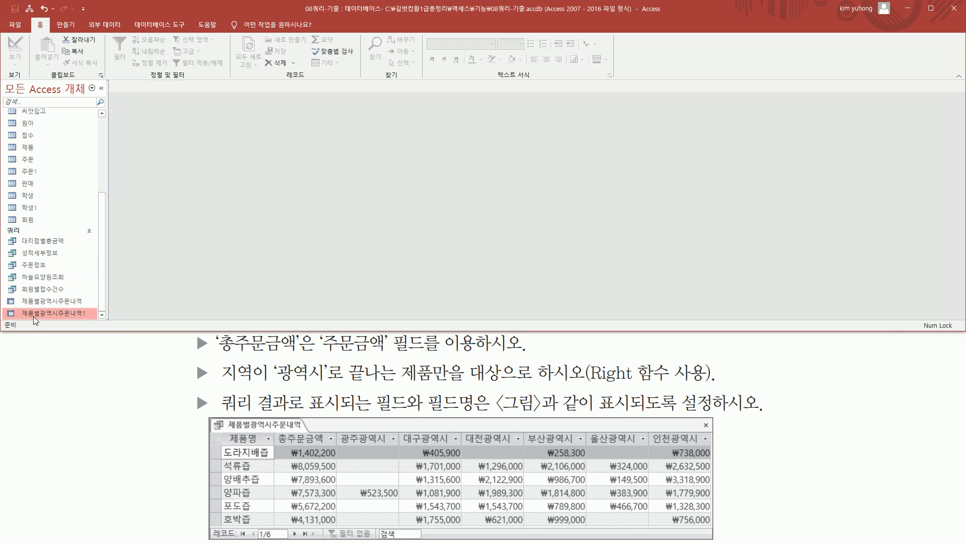
{"action": "right_click", "coordinate": [83, 313]}
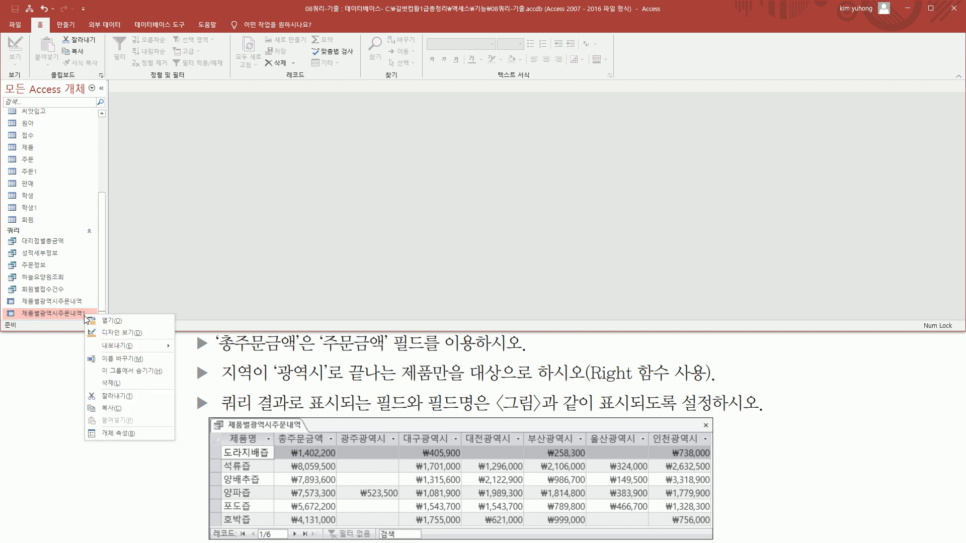
{"action": "left_click", "coordinate": [116, 382]}
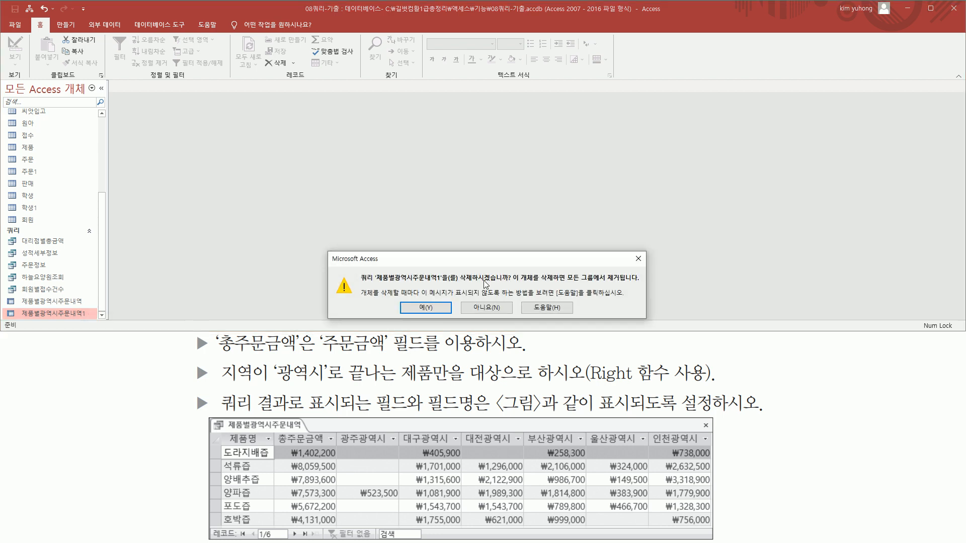
{"action": "left_click", "coordinate": [425, 307]}
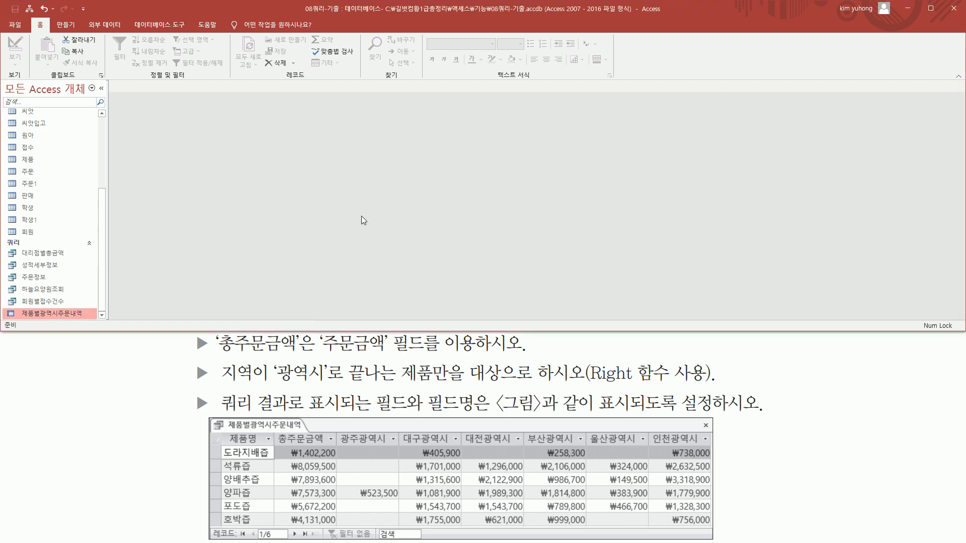